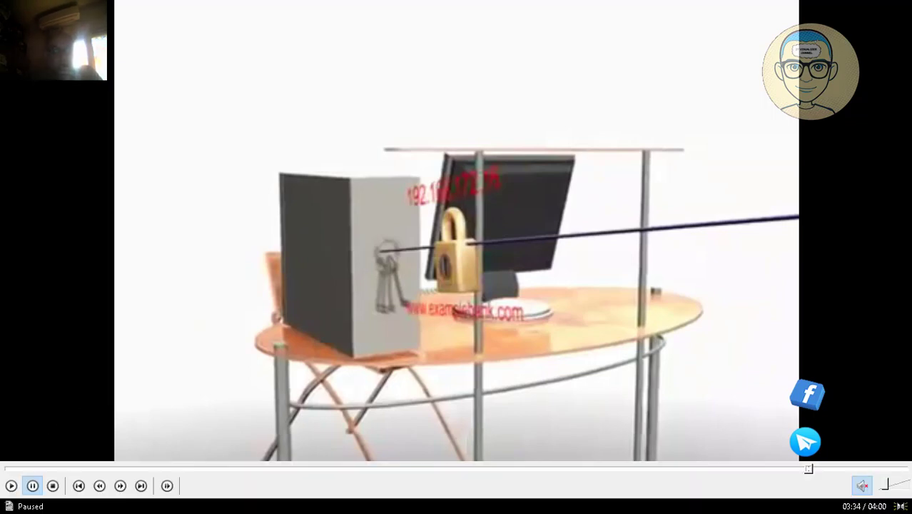
- Play the rest of the About DNSSEC animation, pause it at the closing credits and close the video
left_click(12, 487)
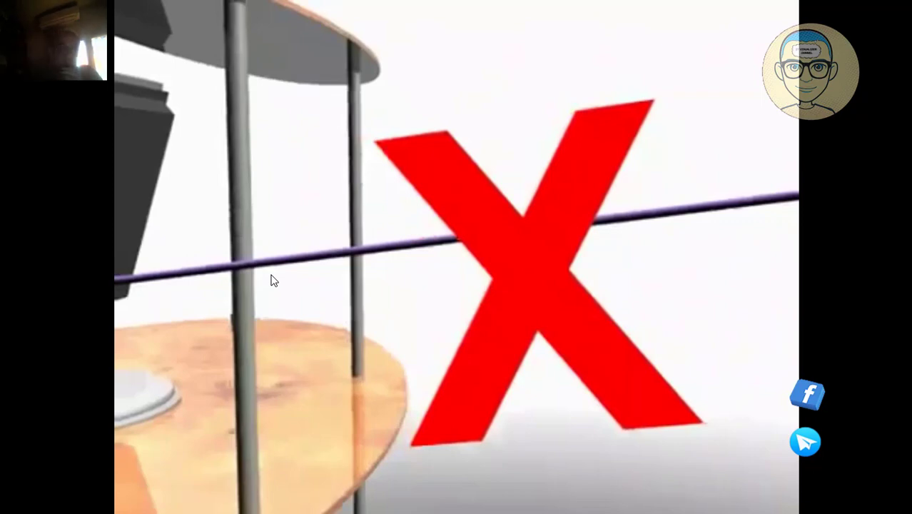
mouse_move(274, 512)
left_click(10, 485)
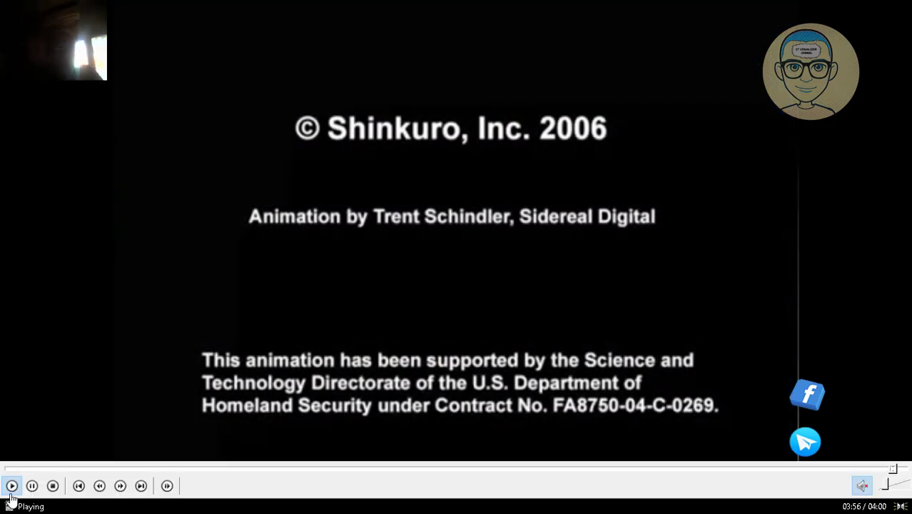
left_click(28, 486)
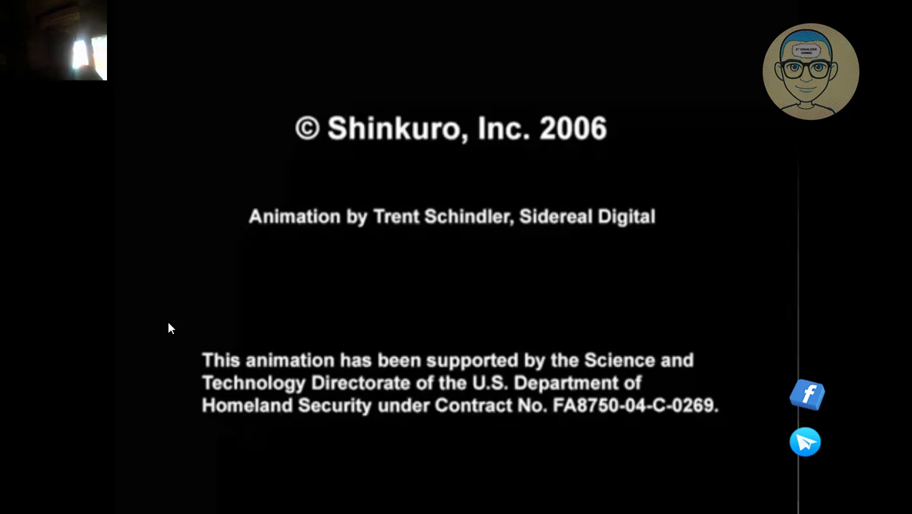
mouse_move(114, 499)
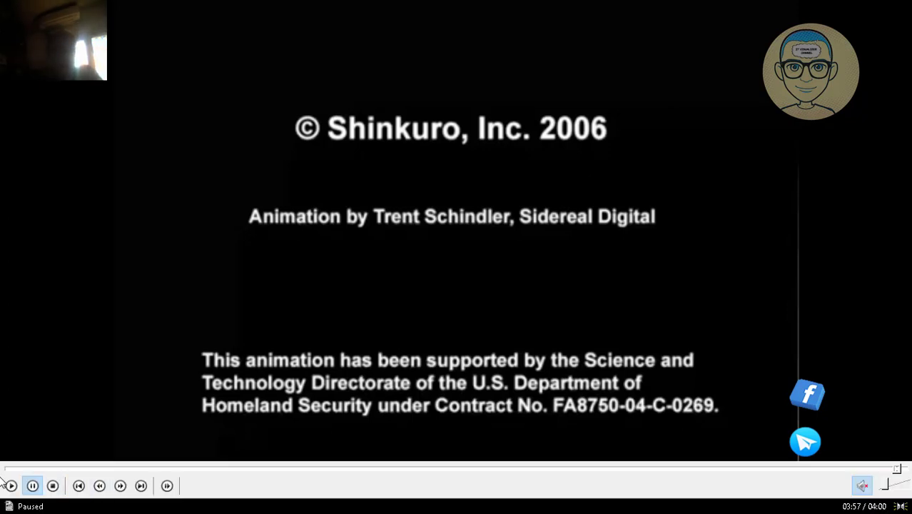
double_click(470, 217)
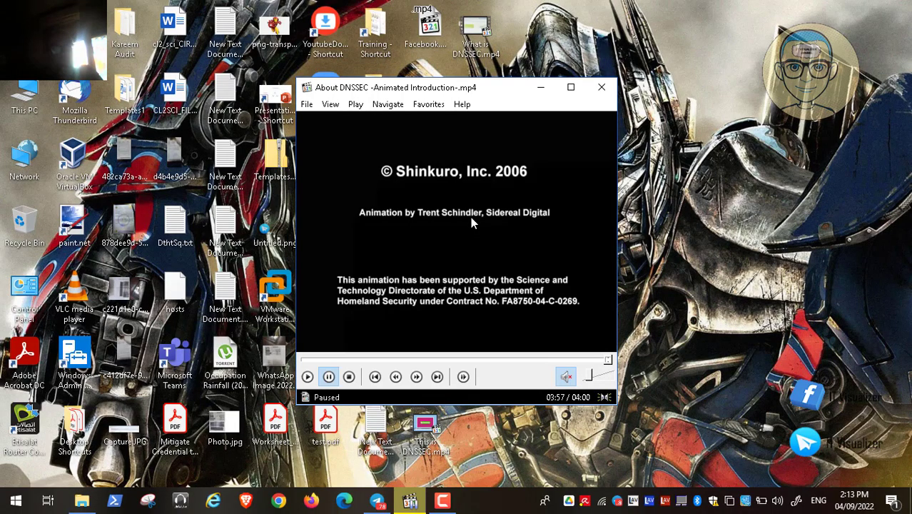
left_click(602, 87)
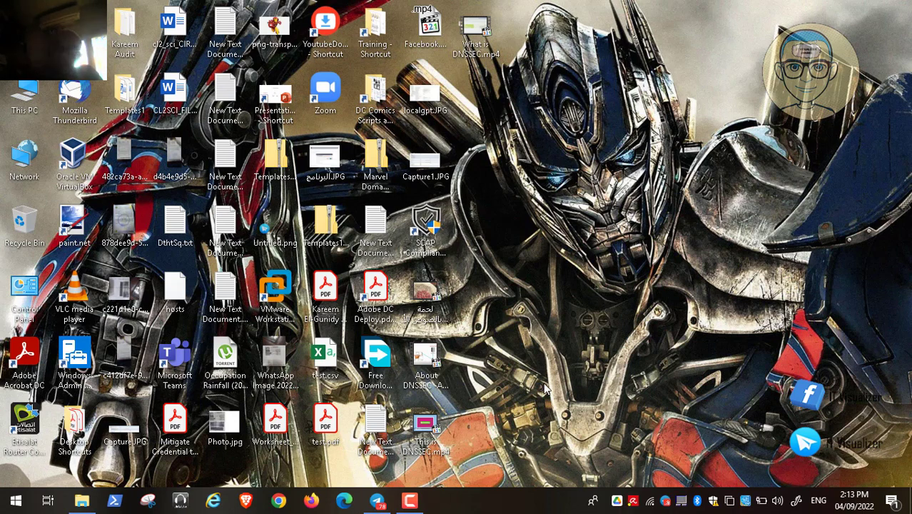
- Open This is DNSSEC.mp4, raise the volume to maximum and play it from the beginning with the sound on
double_click(426, 430)
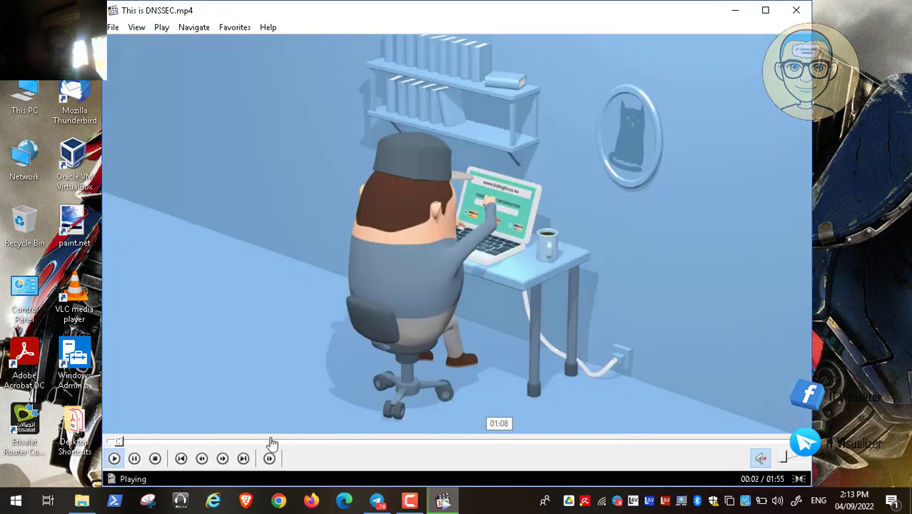
left_click(134, 459)
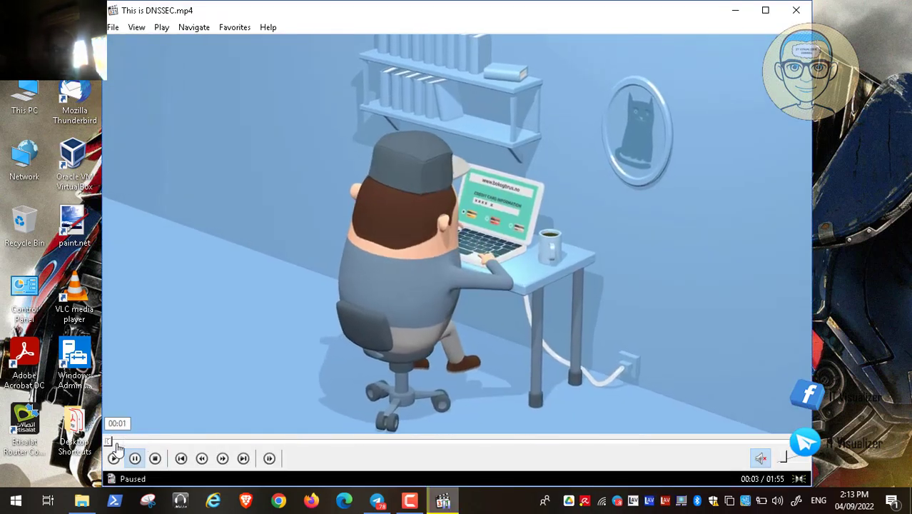
left_click(118, 443)
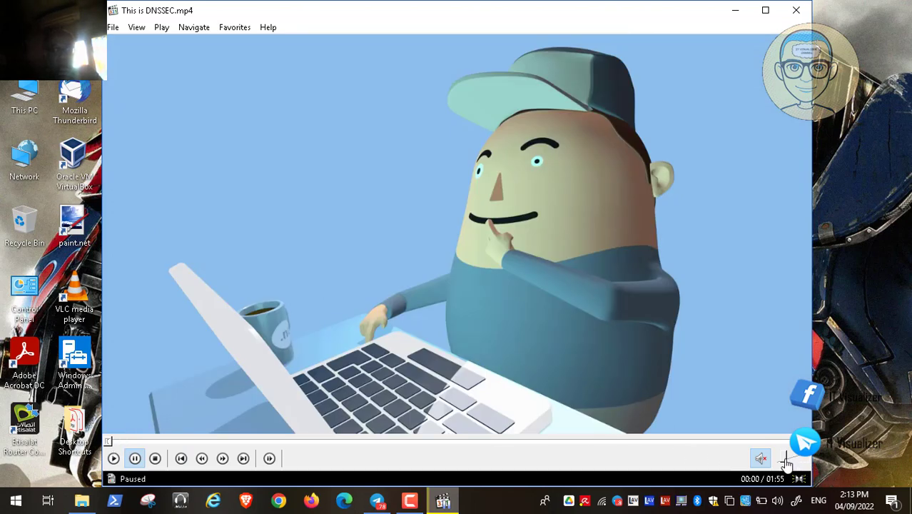
left_click_drag(787, 462, 804, 466)
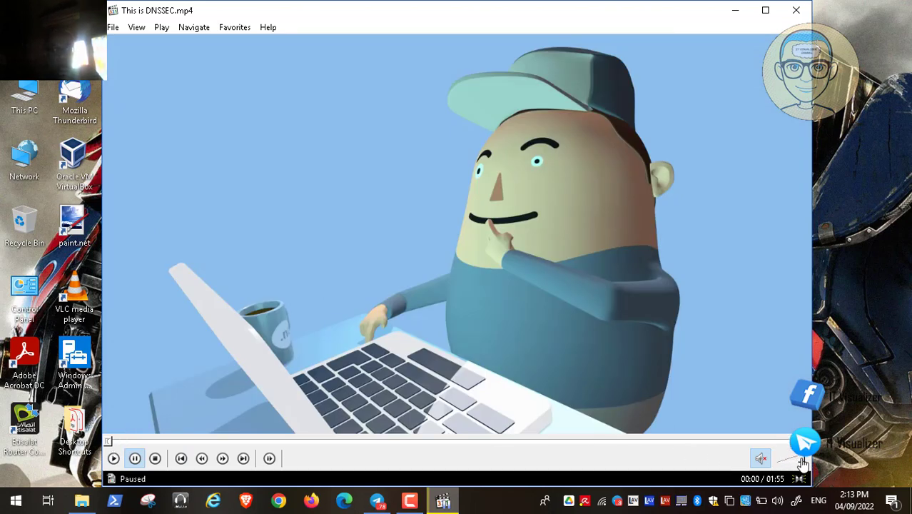
left_click(114, 459)
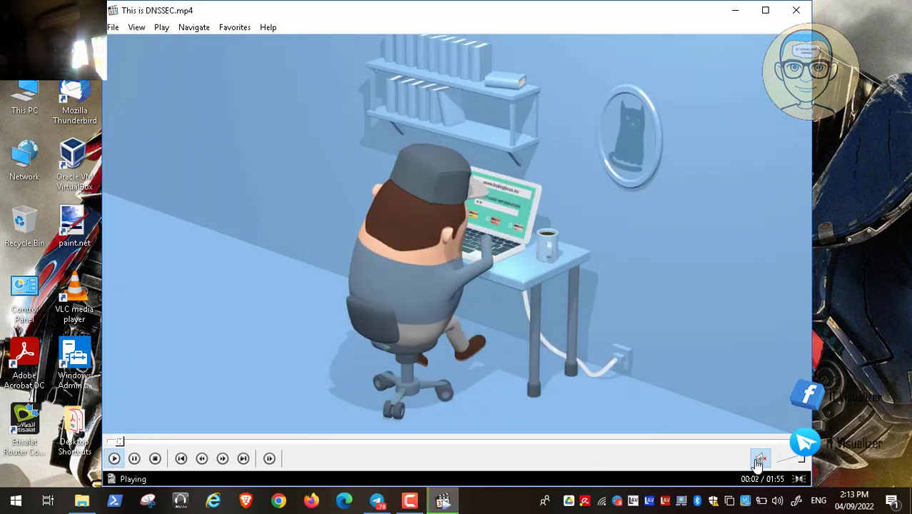
left_click(112, 443)
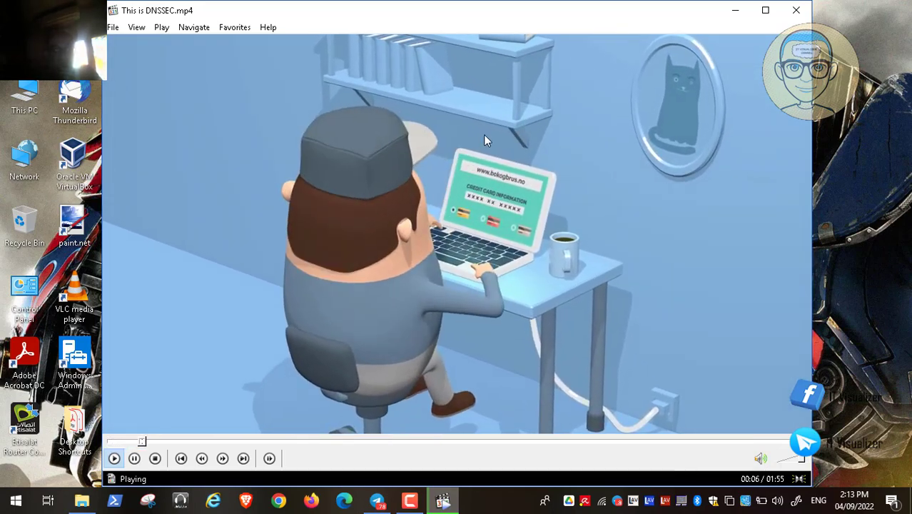
- Watch This is DNSSEC.mp4 in full screen up to its closing logo and close the video
double_click(483, 134)
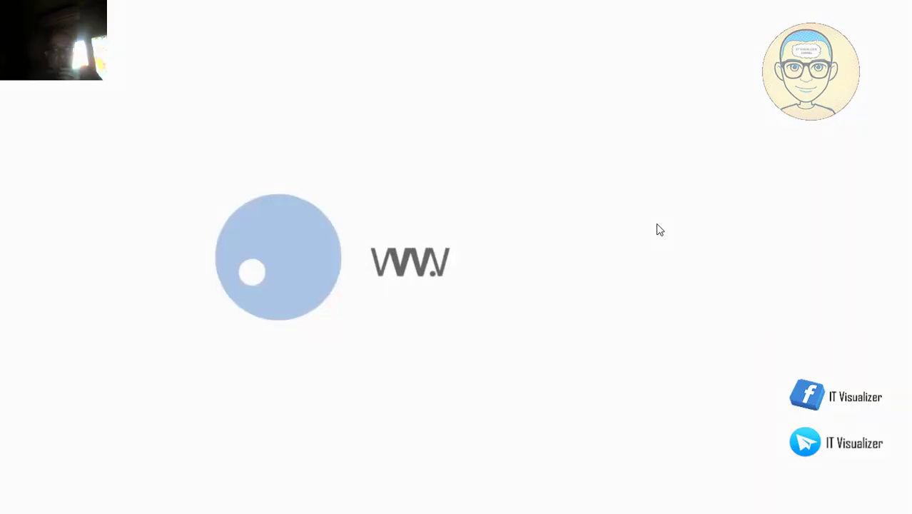
key("Escape")
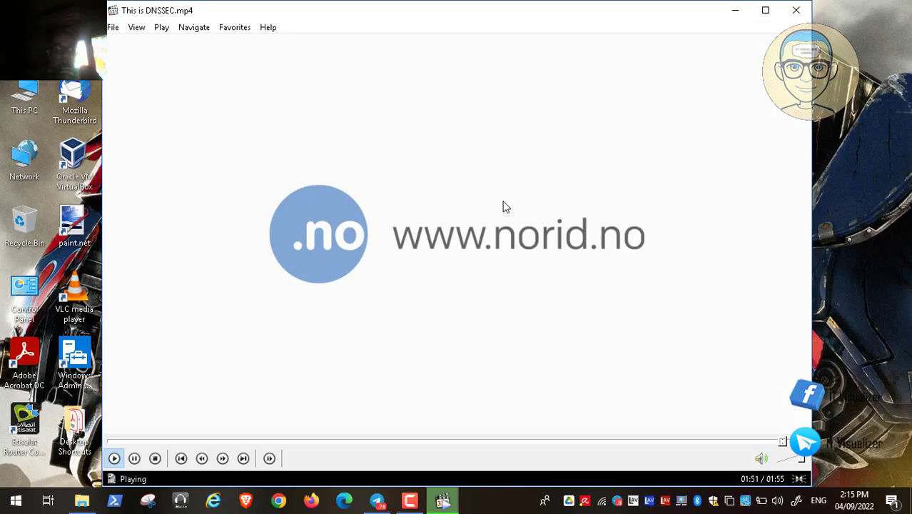
left_click(794, 11)
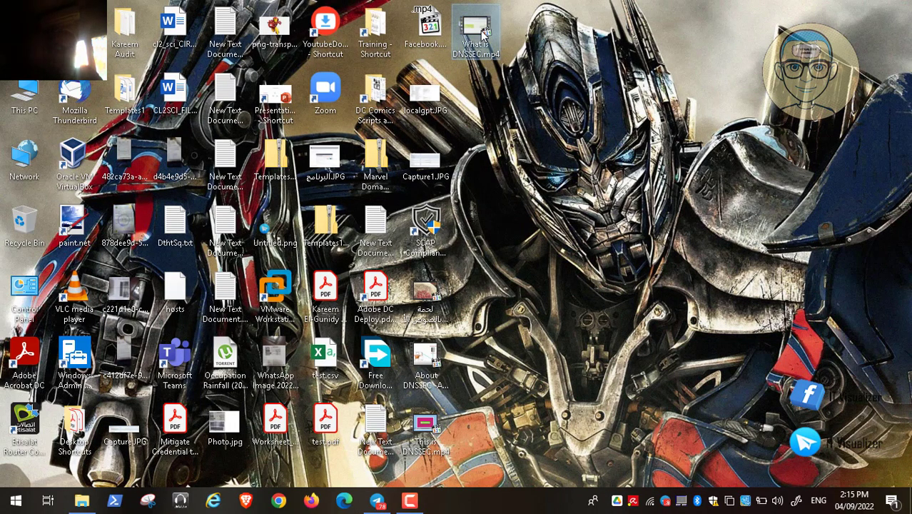
- Open What is DNSSEC.mp4, watch it in full screen to the end and close it
double_click(482, 32)
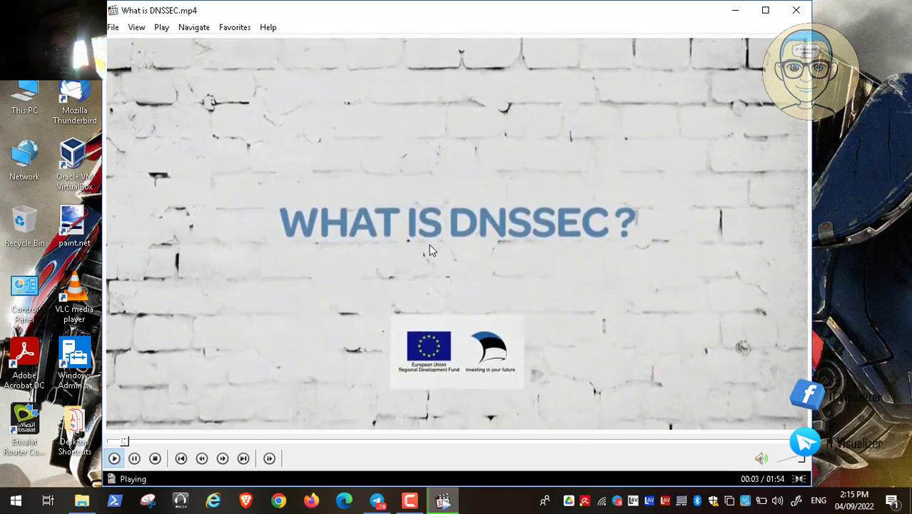
double_click(429, 249)
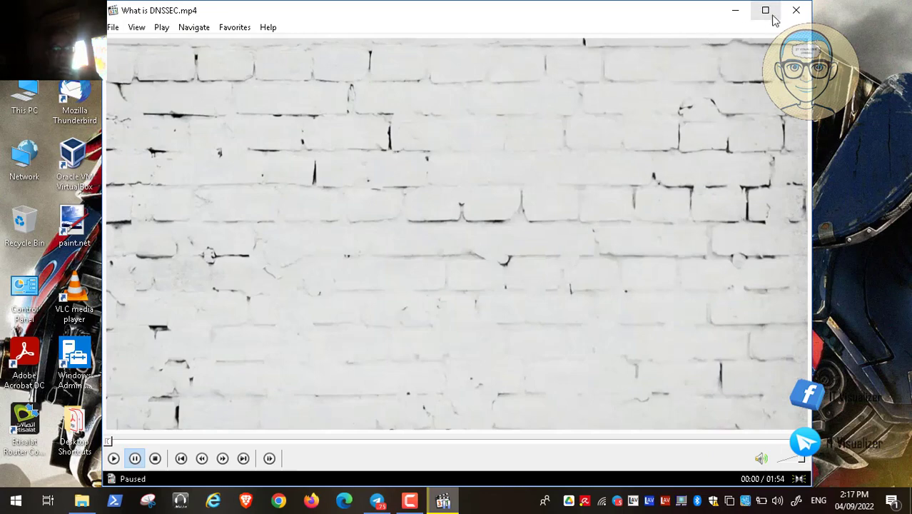
left_click(795, 11)
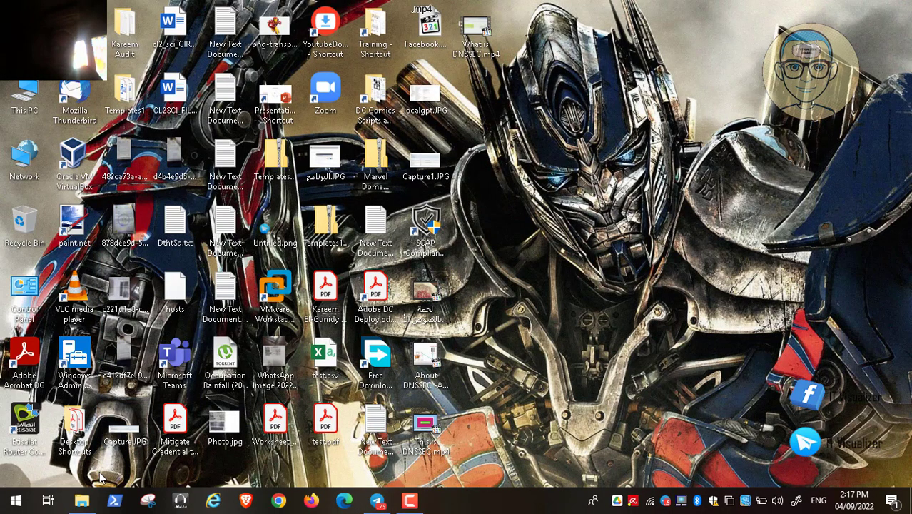
- Open Video35.mp4 with the sound muted, seek to 30:55 and play it in full screen
left_click(82, 501)
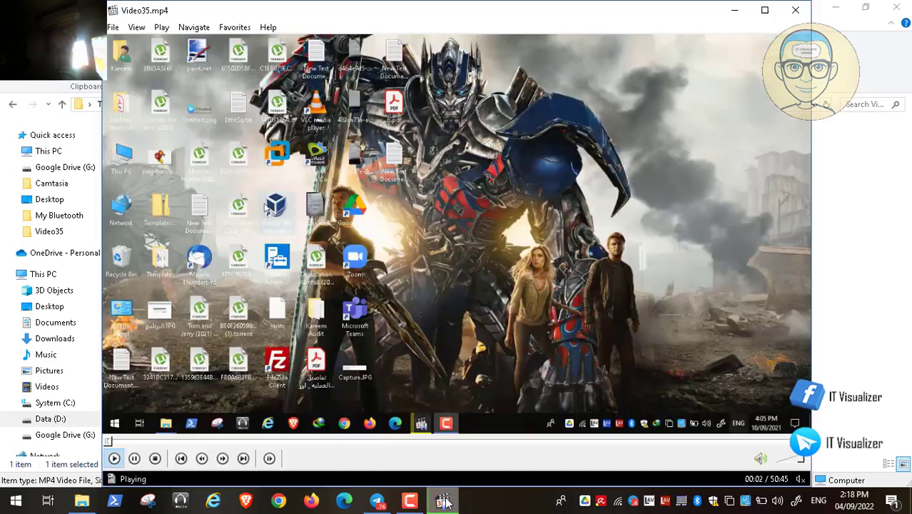
left_click(135, 459)
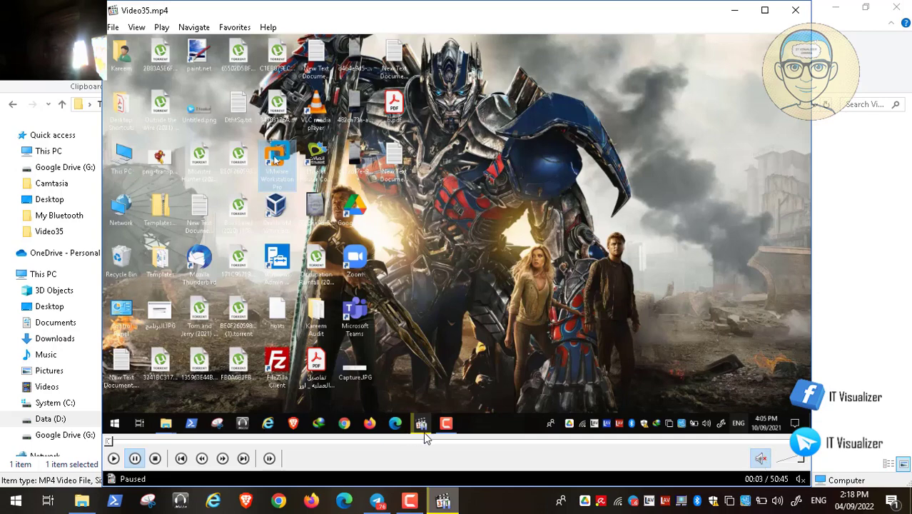
left_click(441, 442)
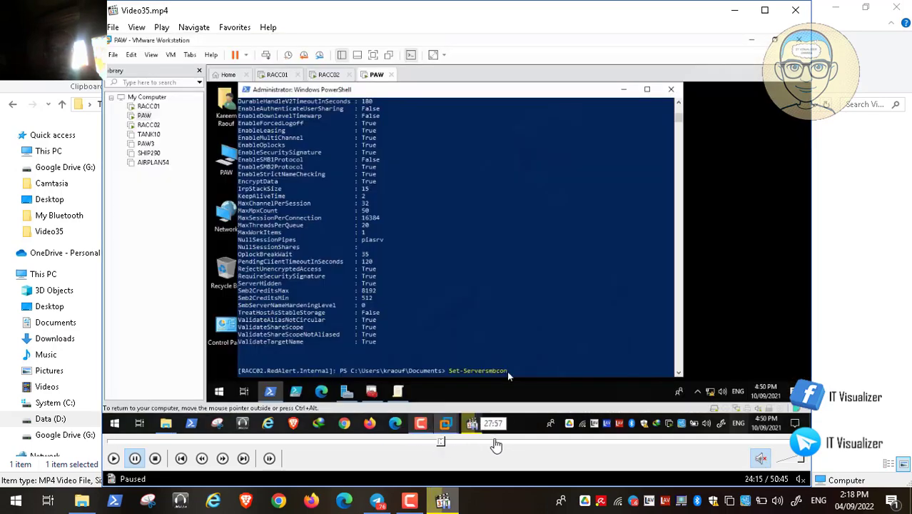
left_click(493, 443)
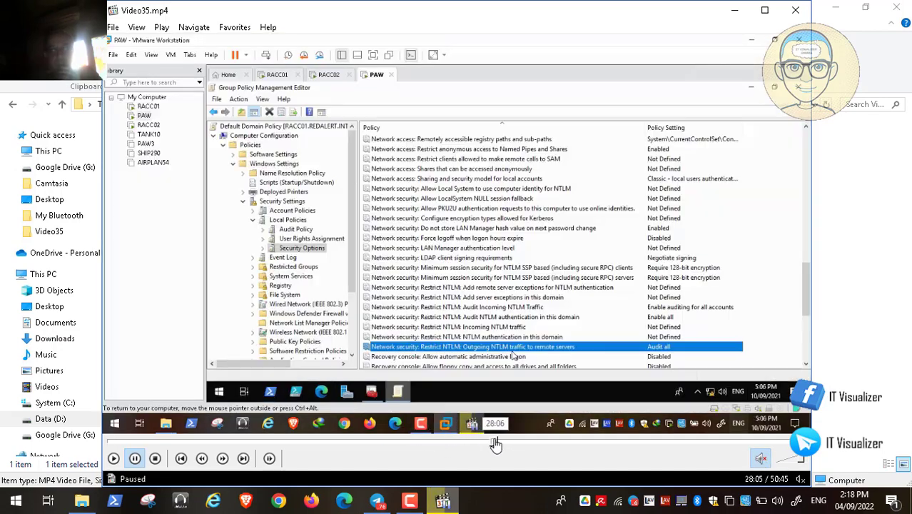
left_click(521, 443)
left_click(537, 443)
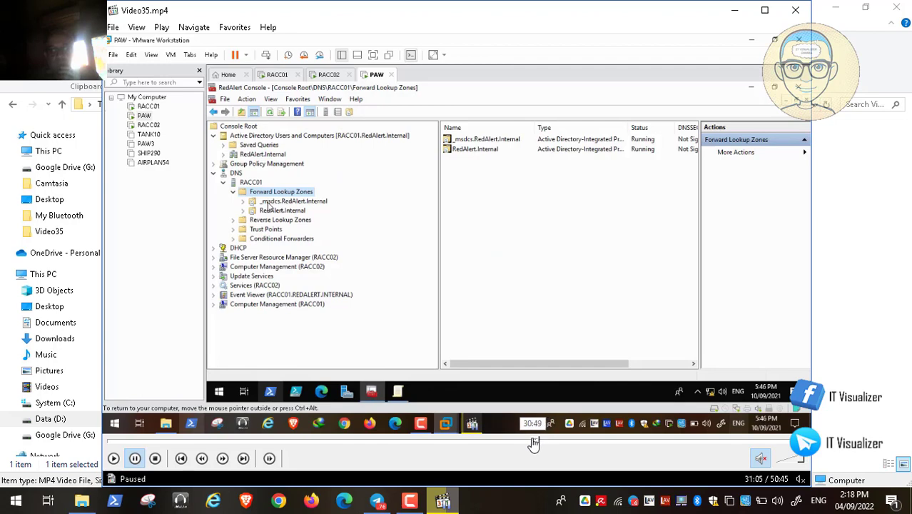
left_click(534, 443)
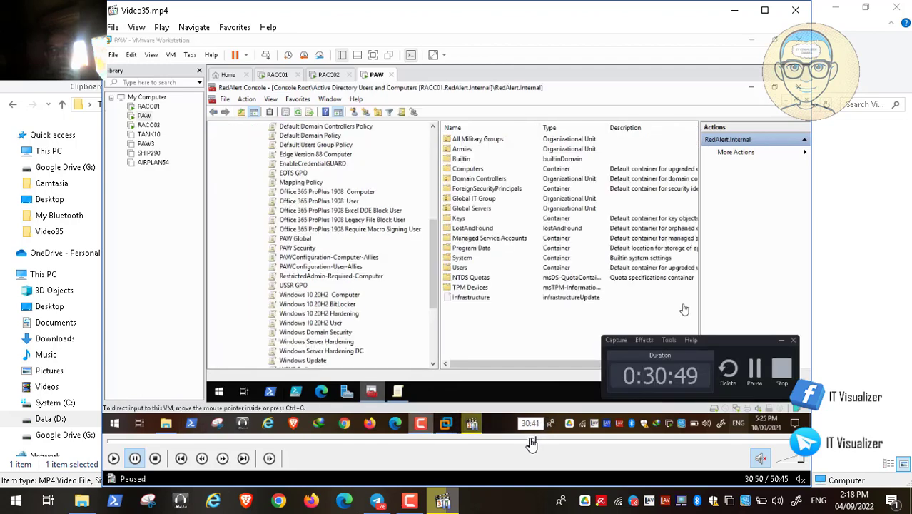
left_click(534, 443)
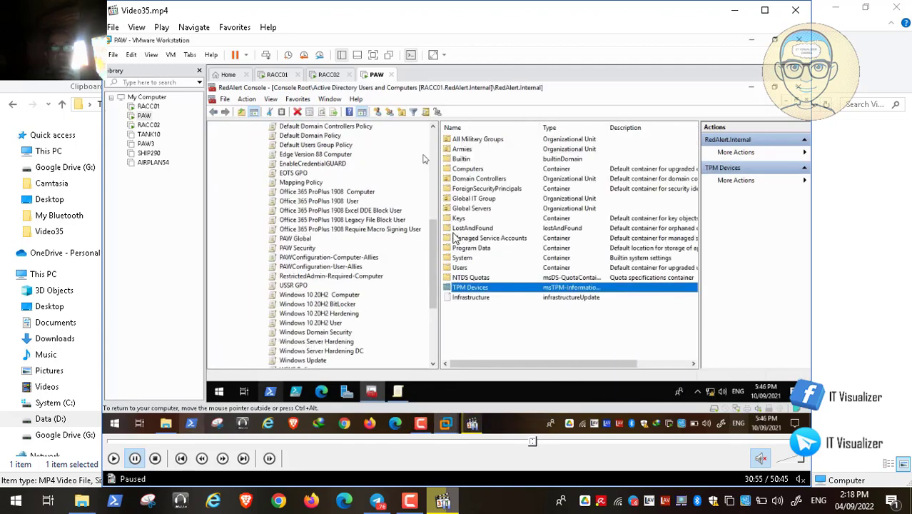
double_click(423, 159)
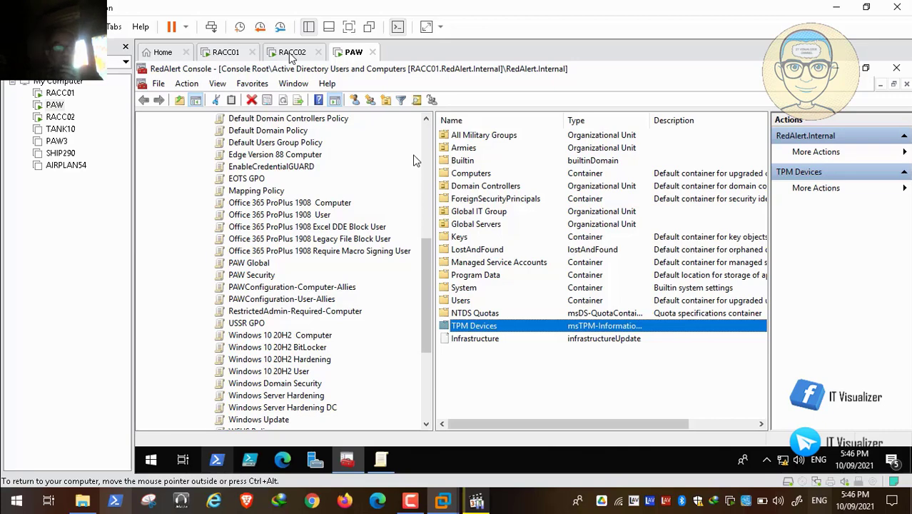
mouse_move(6, 503)
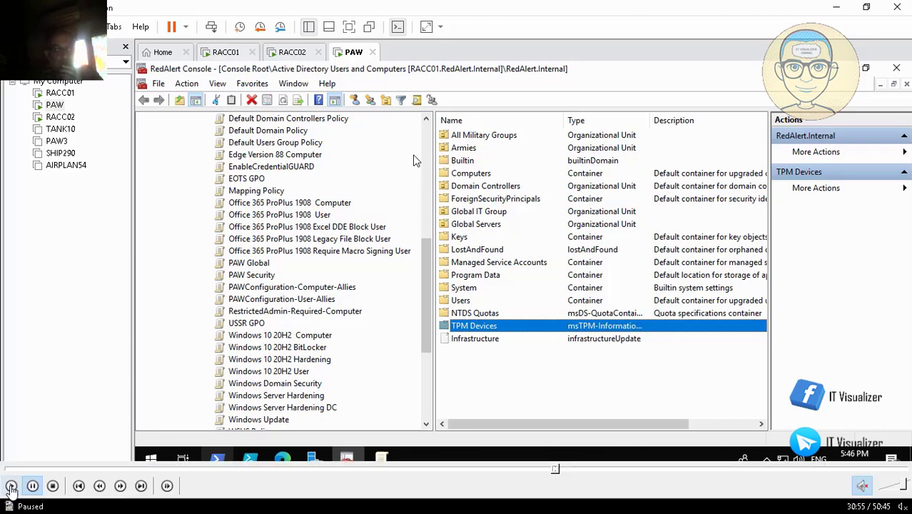
left_click(12, 486)
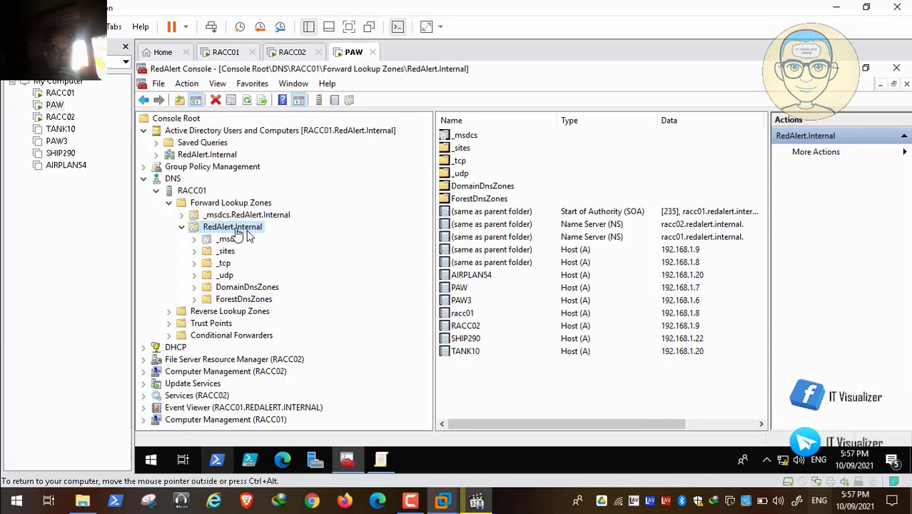
- Start DNSSEC signing of the RedAlert.Internal forward lookup zone with customized zone signing parameters
right_click(242, 230)
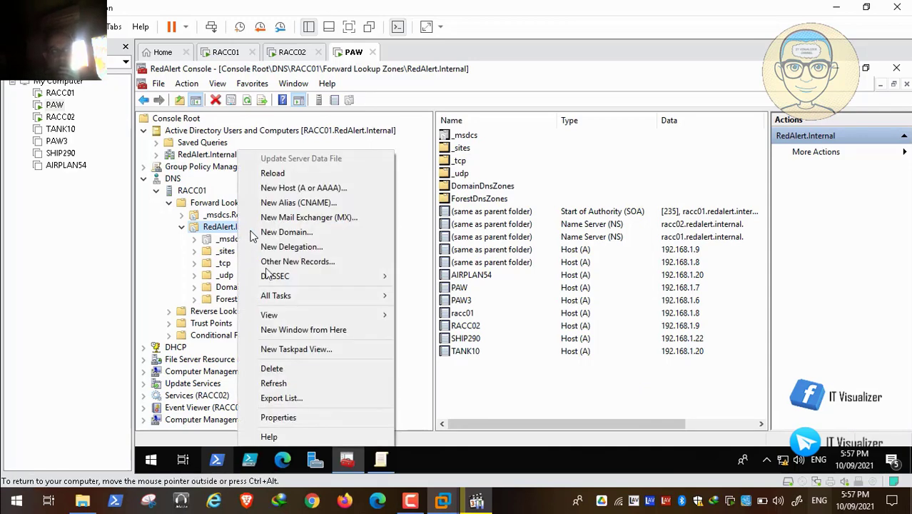
mouse_move(289, 298)
mouse_move(343, 277)
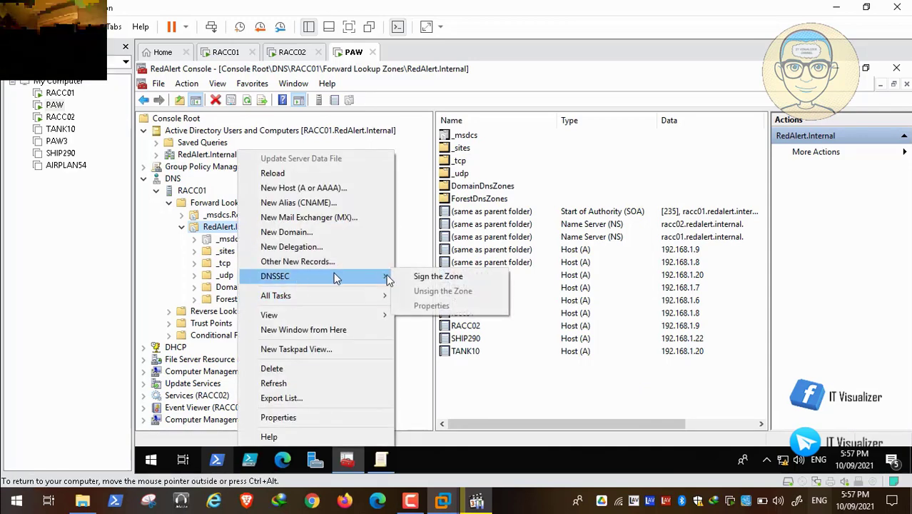
left_click(425, 278)
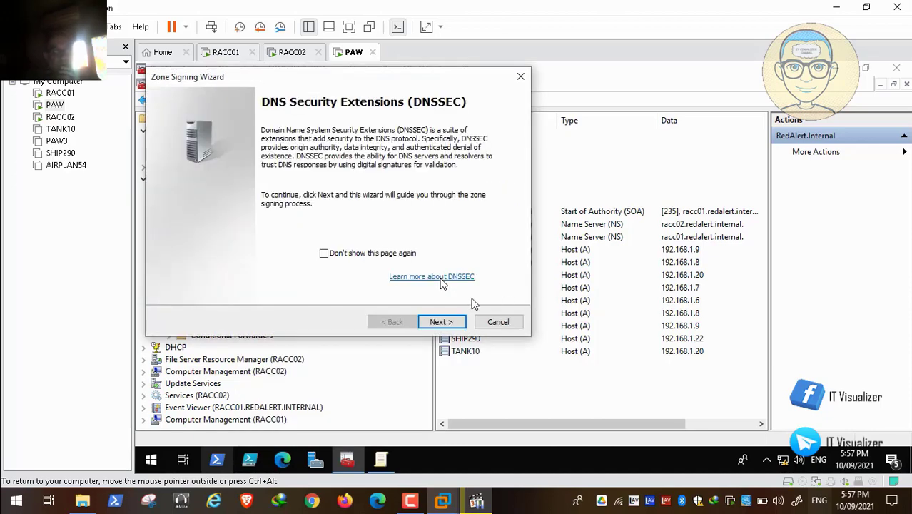
left_click(442, 322)
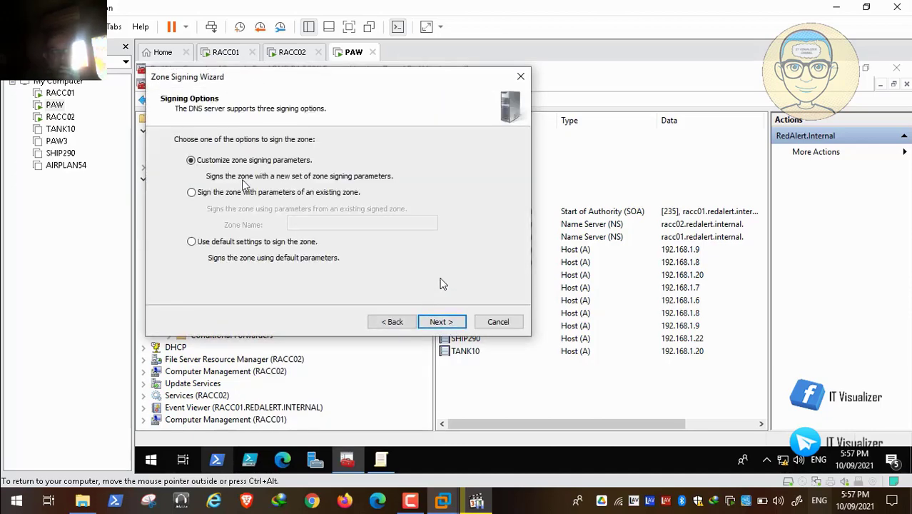
left_click(441, 322)
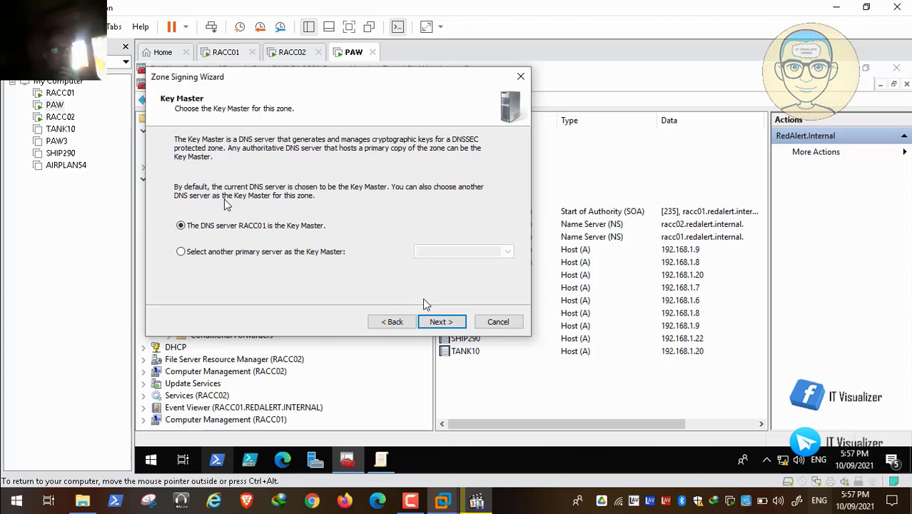
- Pause Video35.mp4 at the Key Master page of the Zone Signing Wizard and resume playback
key("space")
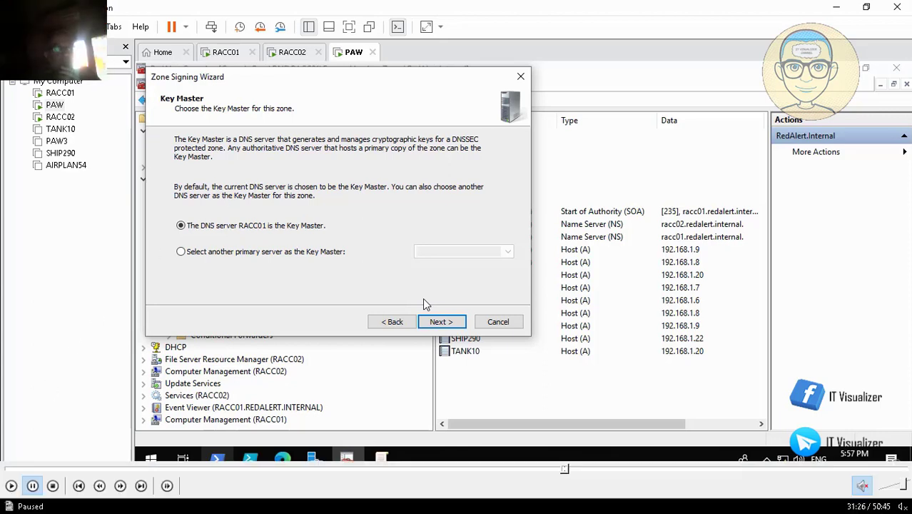
left_click(11, 485)
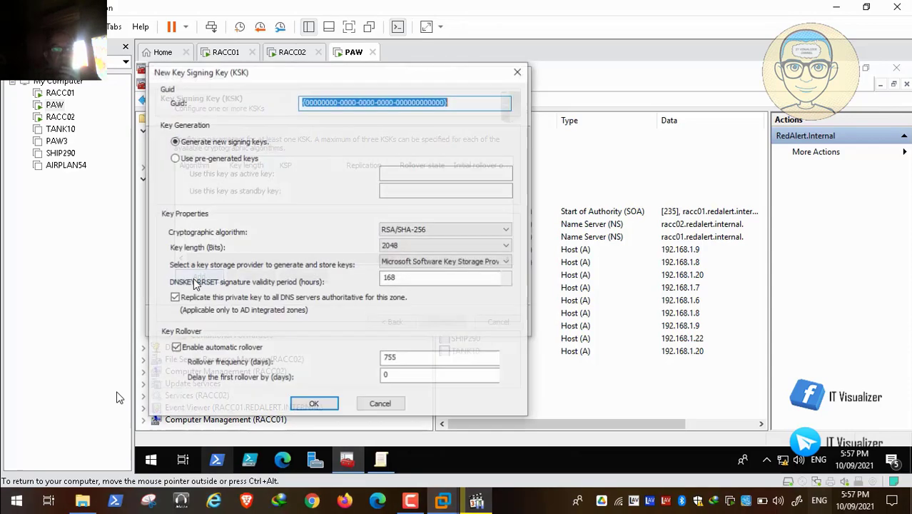
- Pause Video35.mp4, seek back to the Key Master page of the Zone Signing Wizard and resume playback
left_click(31, 491)
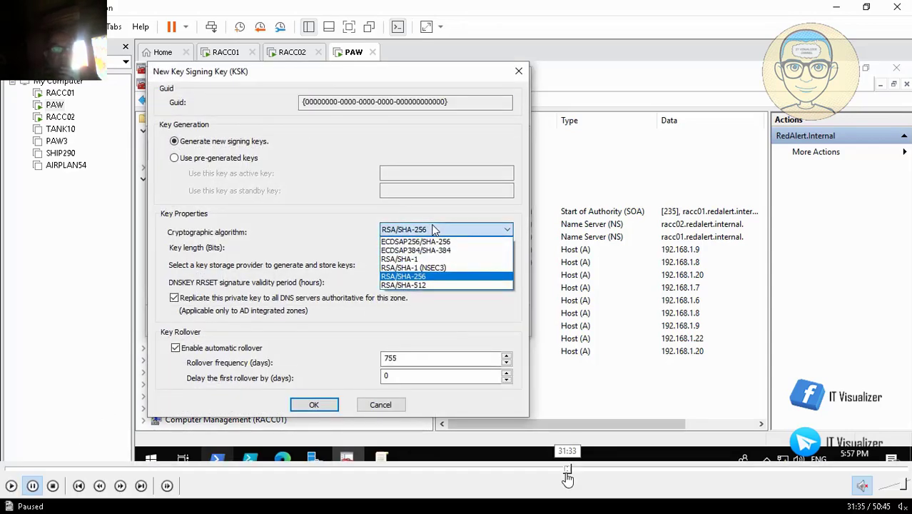
left_click(562, 469)
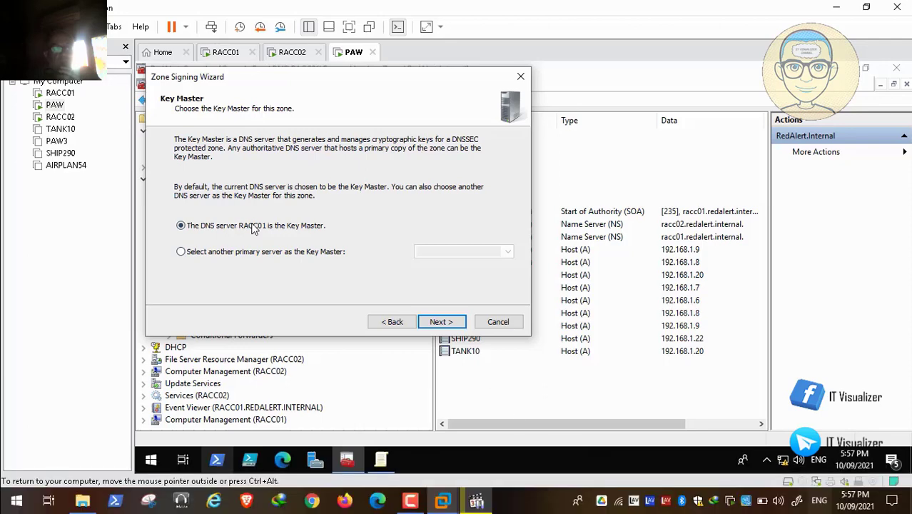
left_click(11, 486)
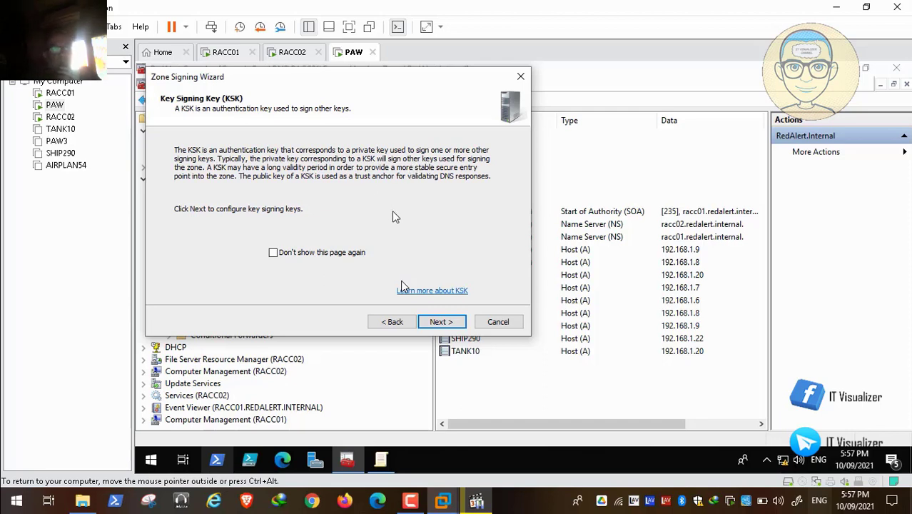
- Pause the video at the Key Signing Key introduction and the new KSK's cryptographic options, resuming playback each time
key("space")
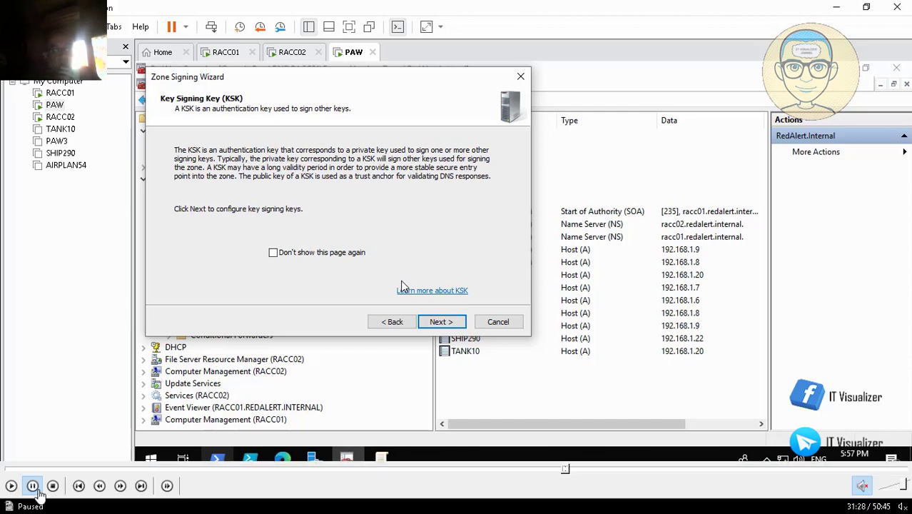
left_click(10, 486)
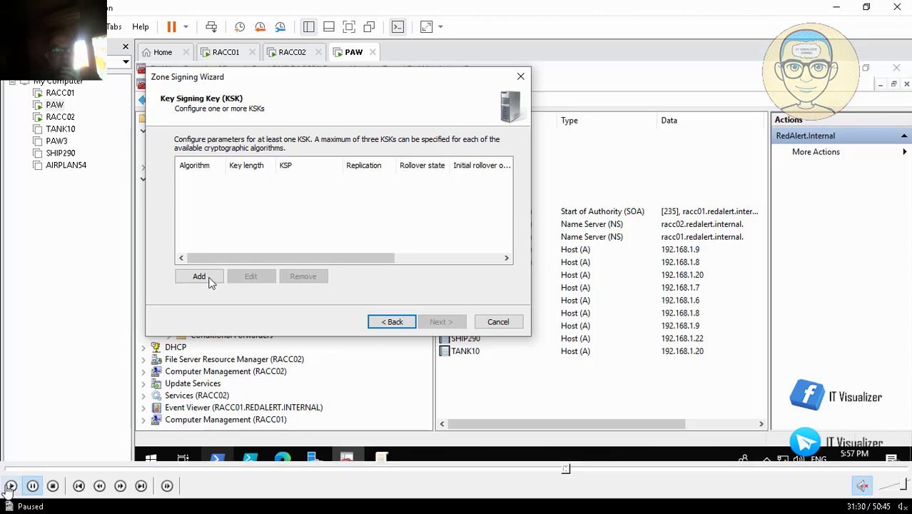
left_click(7, 488)
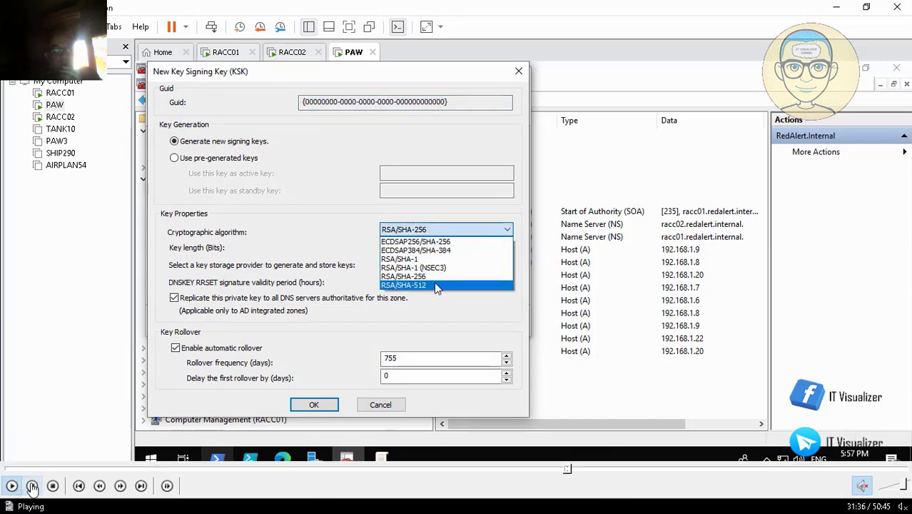
left_click(32, 486)
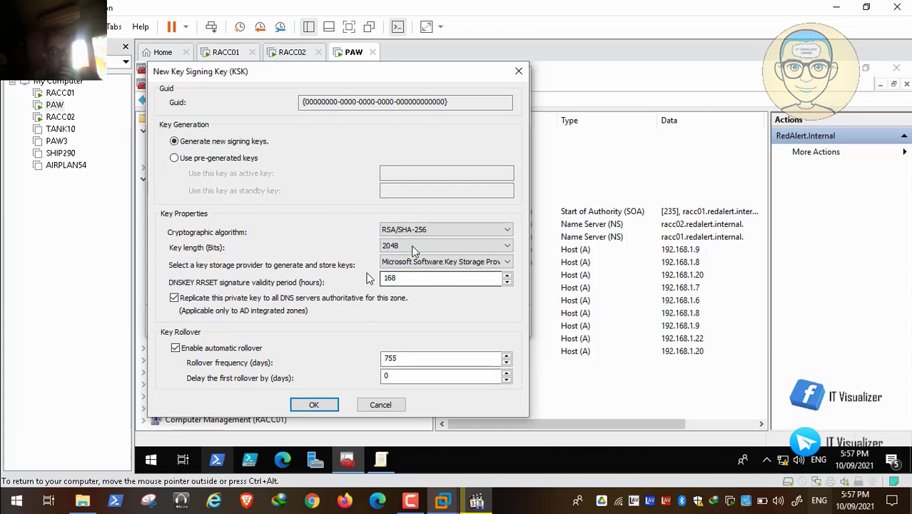
left_click(11, 486)
left_click(10, 486)
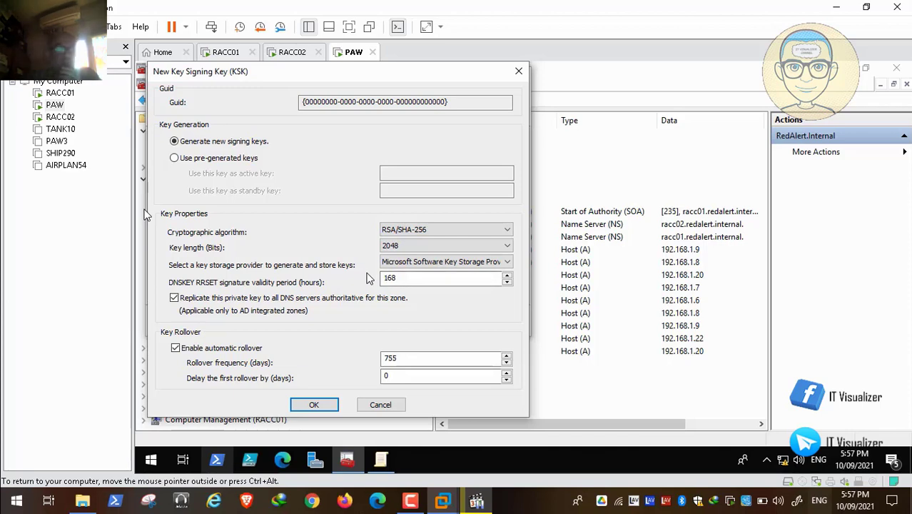
- Pause the screen recorder, then add a key signing key using RSA/SHA-256, 2048 bits and a 755-day rollover
left_click(412, 501)
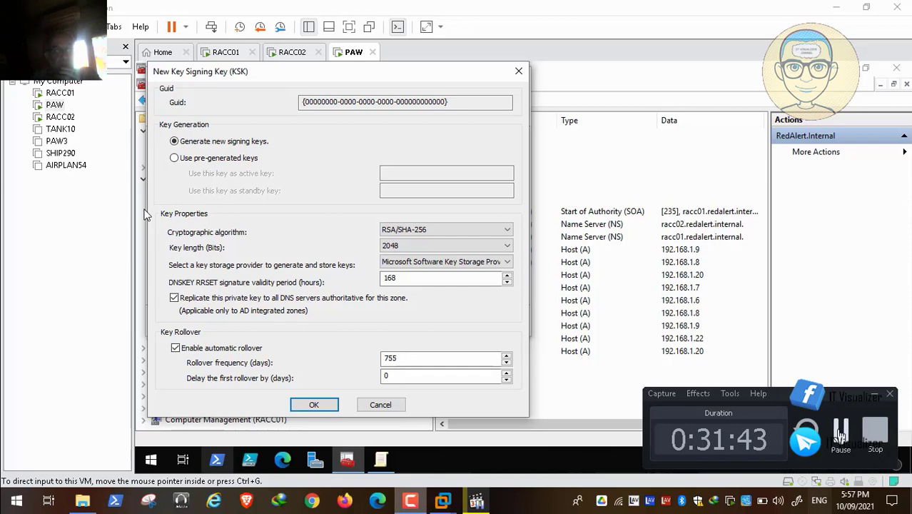
left_click(840, 429)
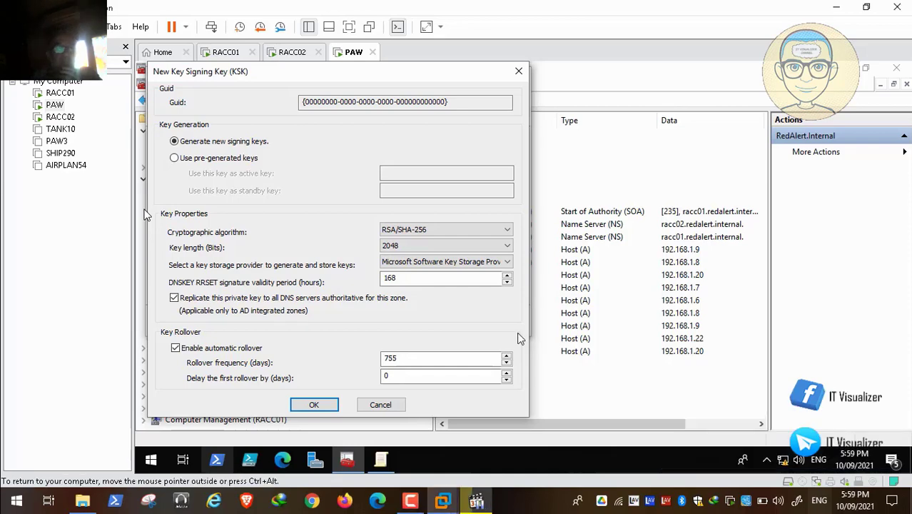
left_click(314, 405)
left_click(439, 321)
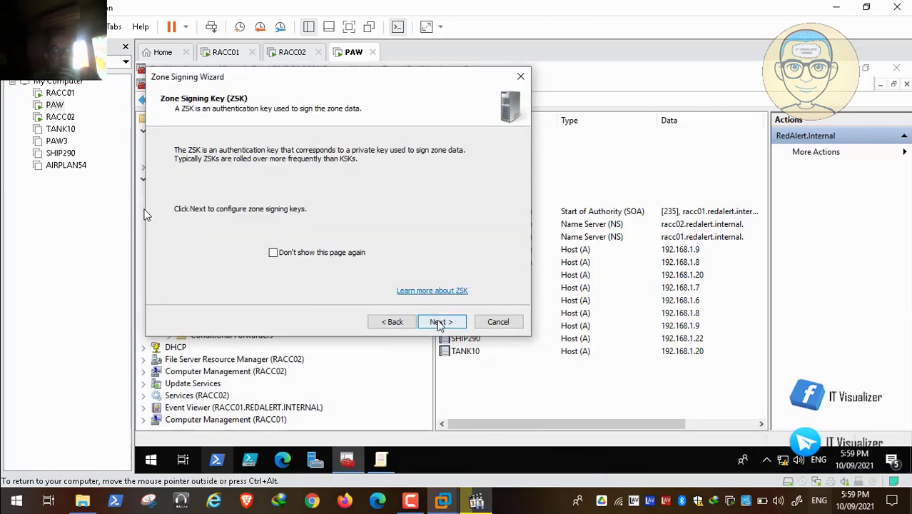
- Add a zone signing key using RSA/SHA-256, 1024 bits, a 240-hour zone record validity and a 90-day rollover
left_click(441, 322)
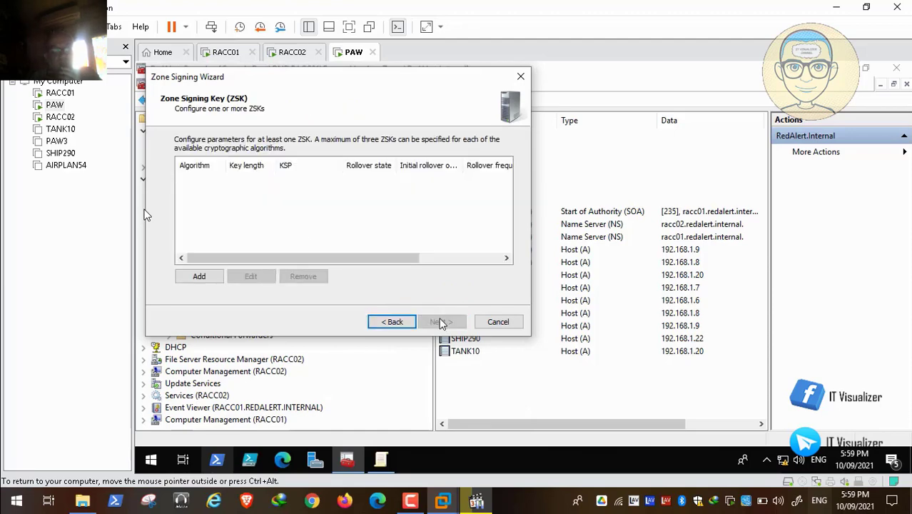
left_click(202, 277)
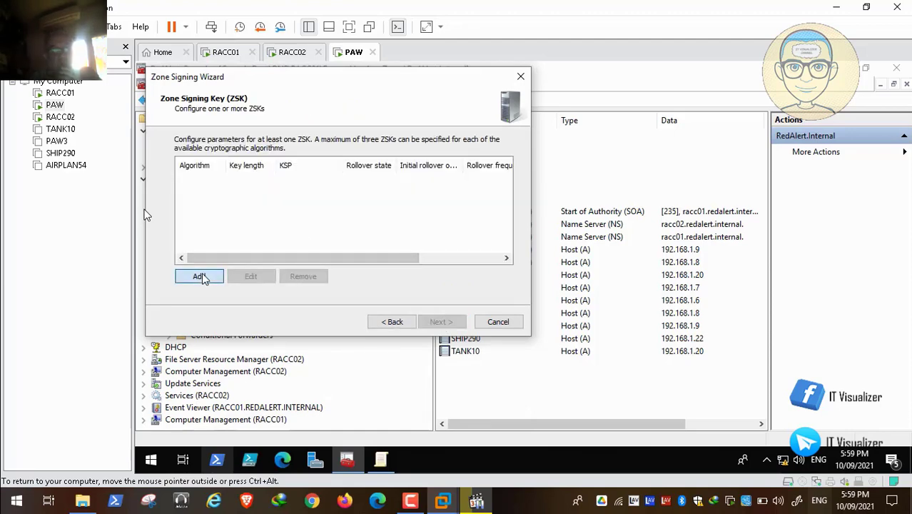
left_click(314, 326)
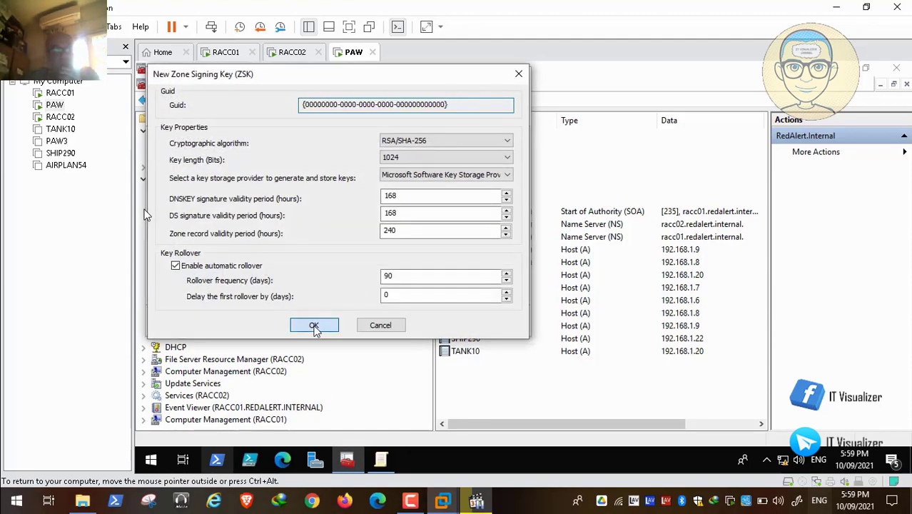
left_click(437, 325)
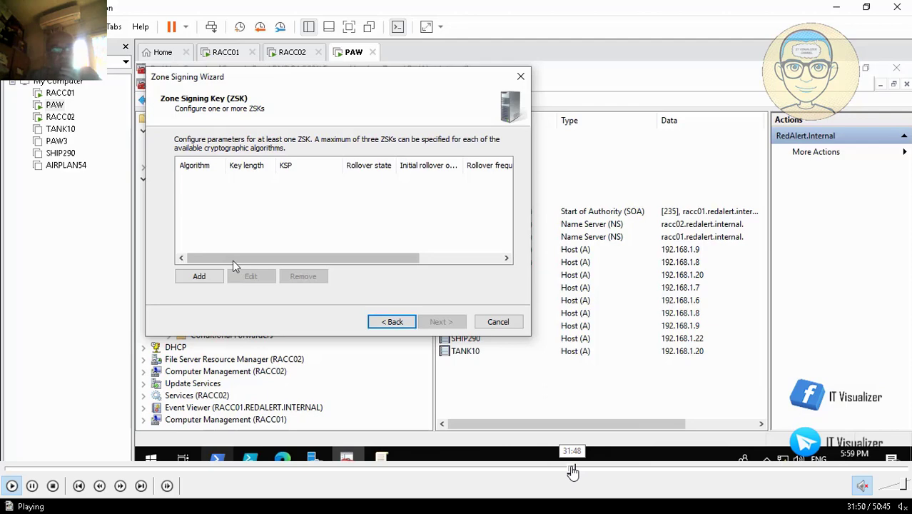
- Seek the video back to the Zone Signing Key introduction page and resume playback from there
left_click(573, 471)
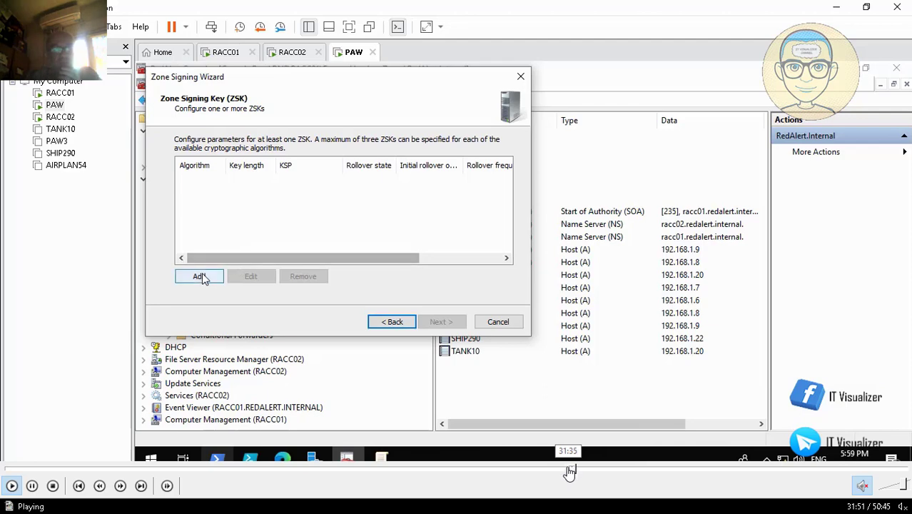
left_click(569, 471)
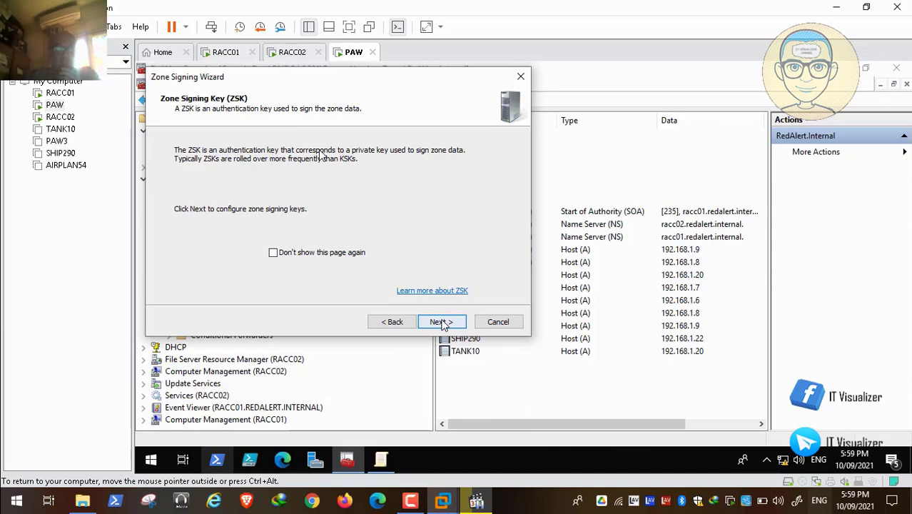
mouse_move(1, 489)
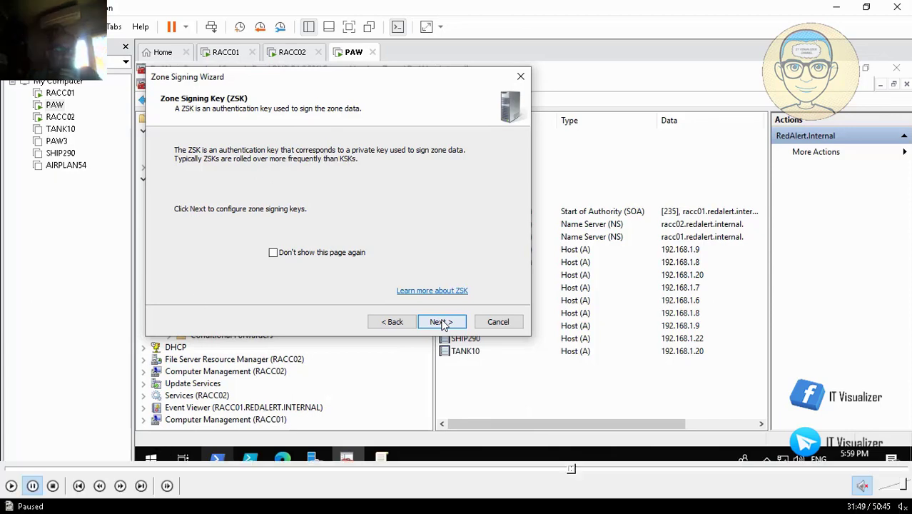
left_click(10, 485)
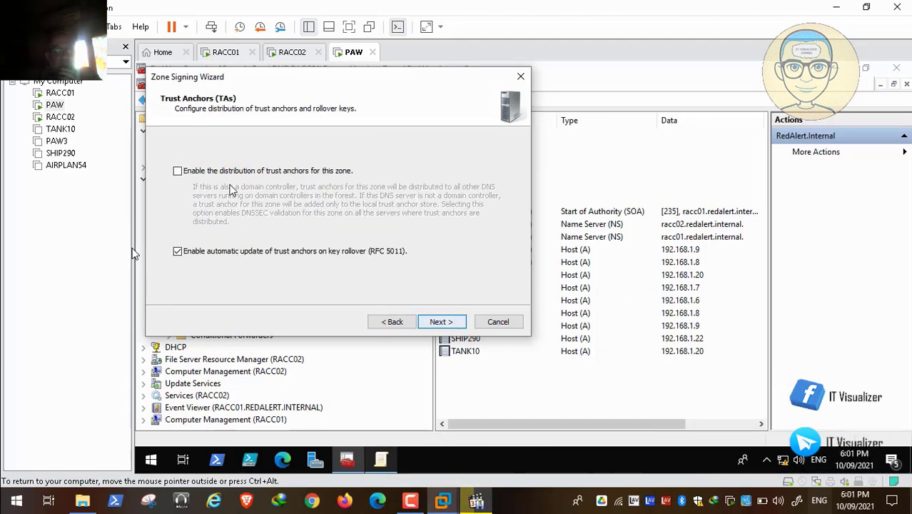
- Enable distribution of trust anchors for the zone with automatic update on key rollover, and proceed to the signing and polling parameters
mouse_move(53, 493)
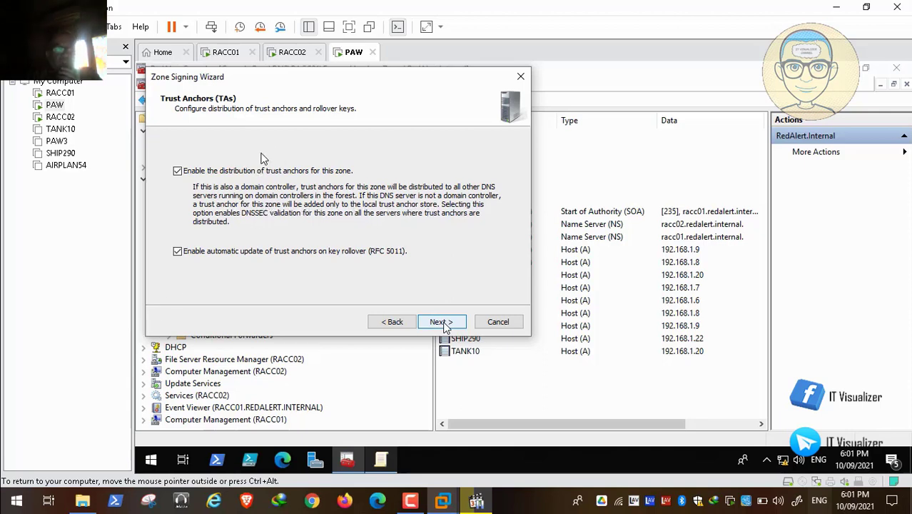
mouse_move(39, 509)
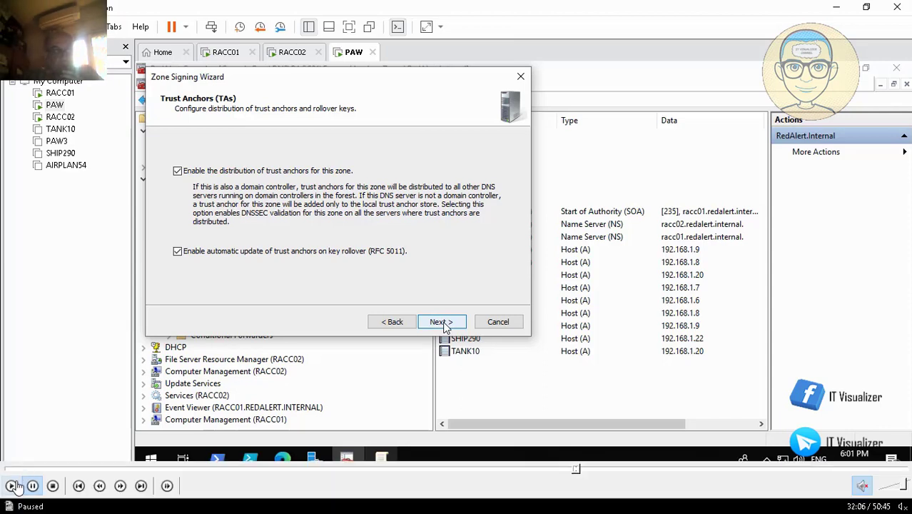
left_click(442, 322)
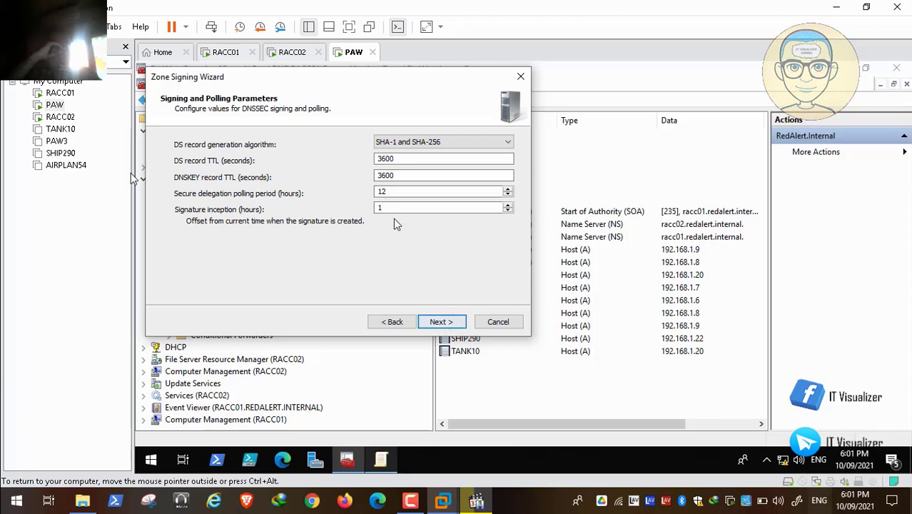
key("alt+Tab")
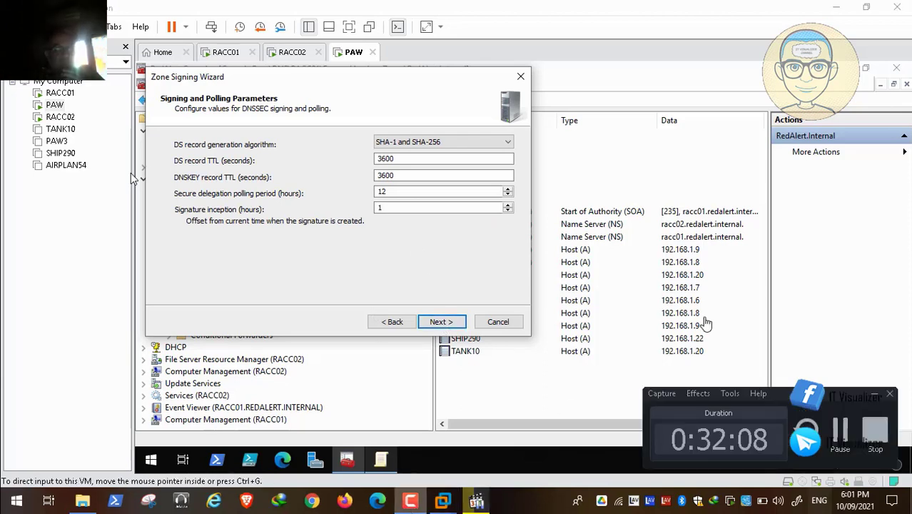
left_click(554, 272)
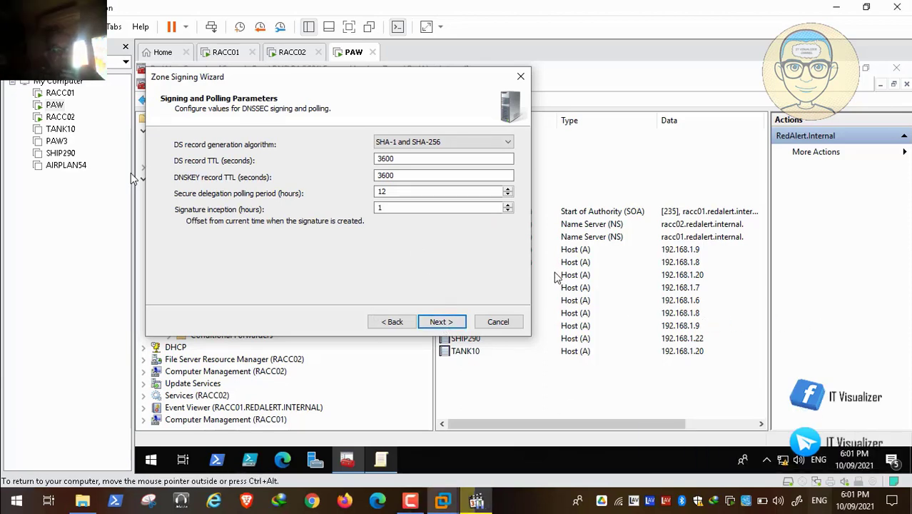
- Accept SHA-1 and SHA-256 DS records with 3600-second TTLs, sign the RedAlert.Internal zone and close the wizard
left_click(442, 322)
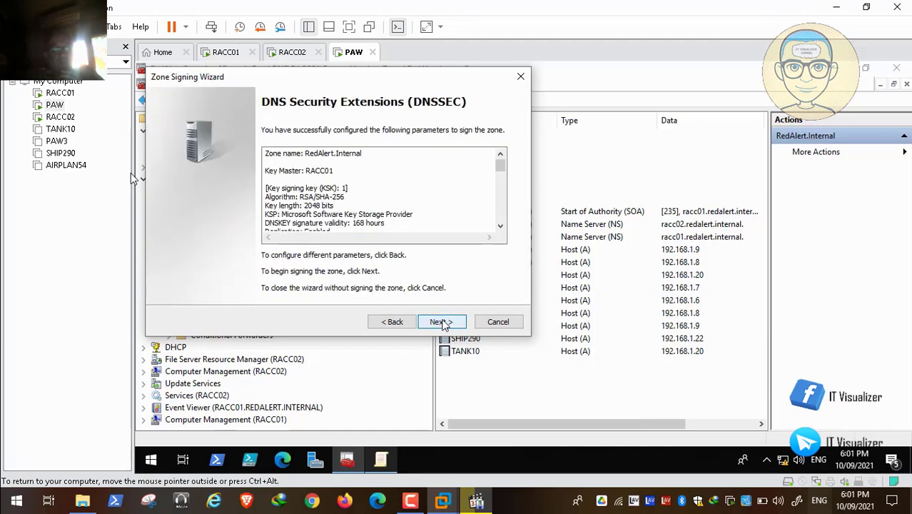
left_click(442, 322)
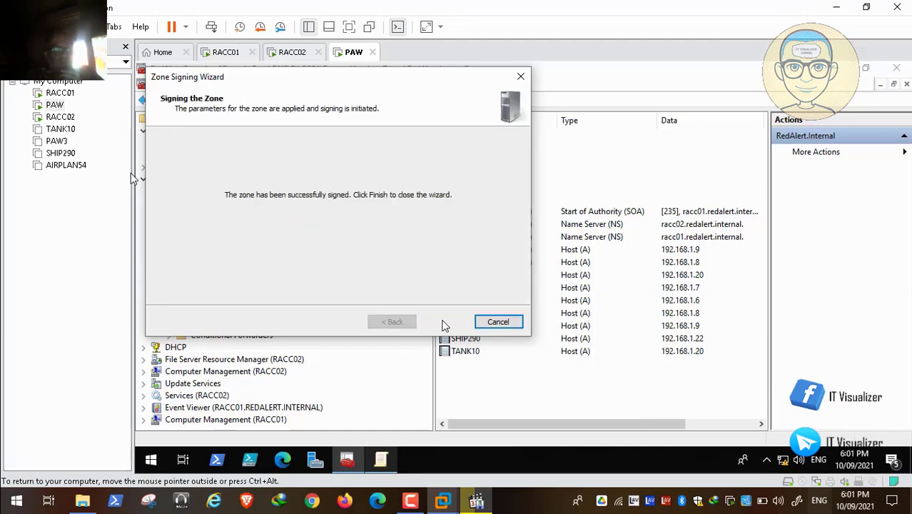
left_click(442, 322)
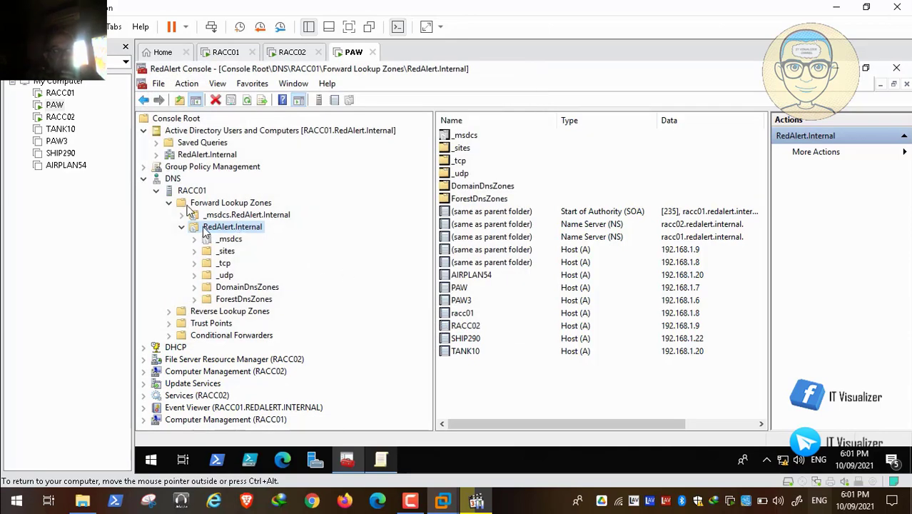
- Collapse and re-expand the RACC01 DNS tree and reopen the RedAlert.Internal zone to check its records
left_click(157, 190)
left_click(157, 191)
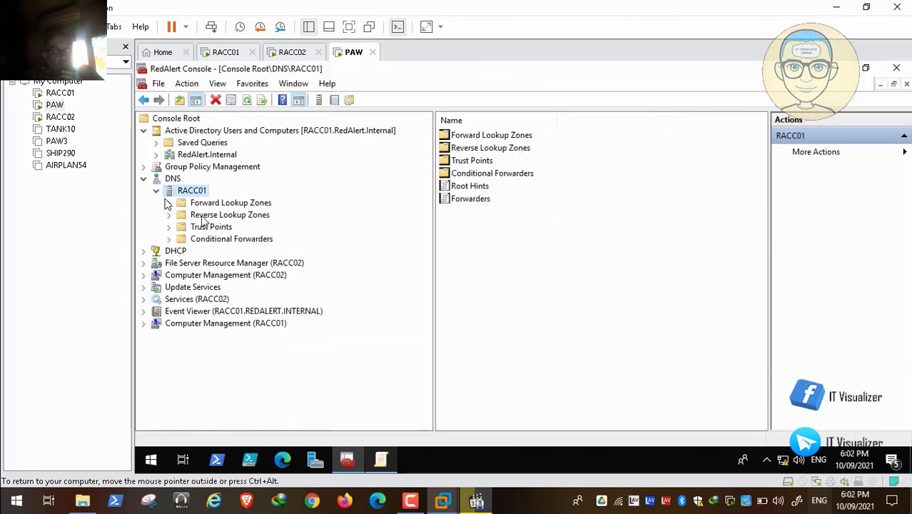
left_click(168, 202)
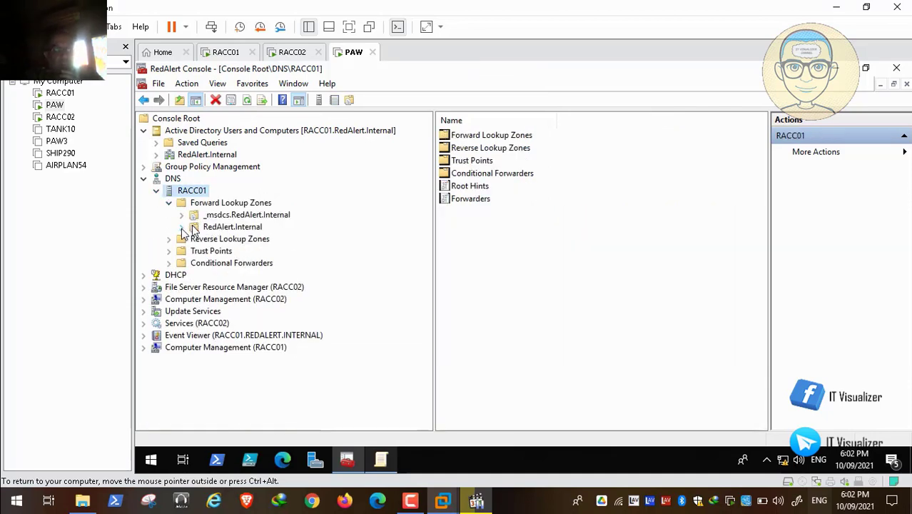
left_click(181, 227)
left_click(235, 229)
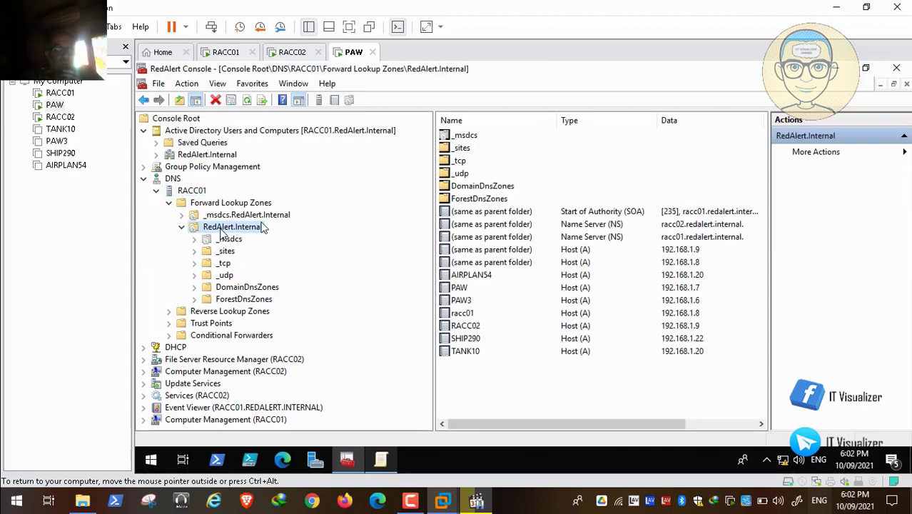
- Refresh the RACC01 DNS server, open the RedAlert.Internal zone's DNSSEC records and bring up the screen recorder
right_click(200, 192)
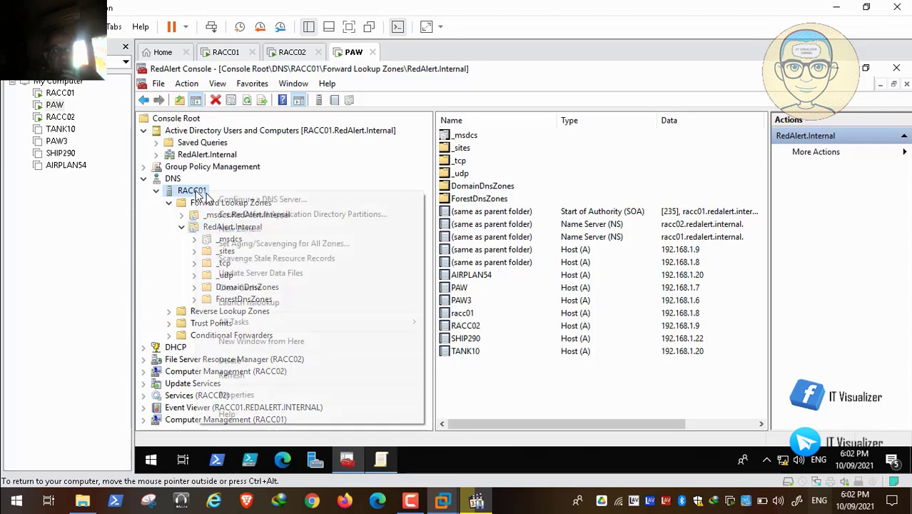
left_click(250, 372)
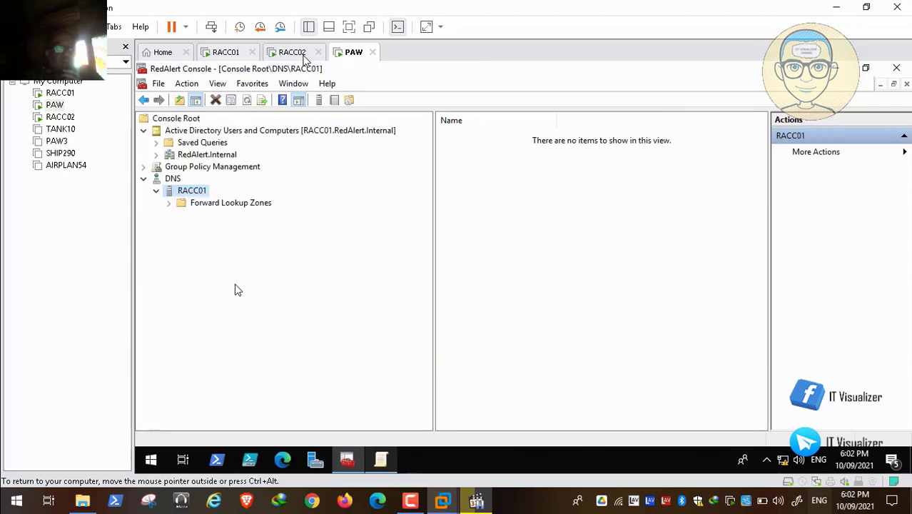
left_click(170, 205)
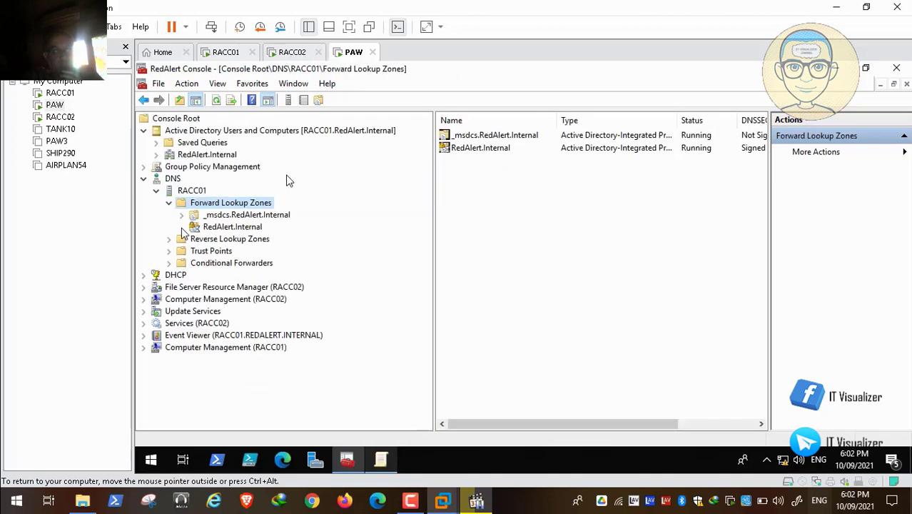
left_click(241, 227)
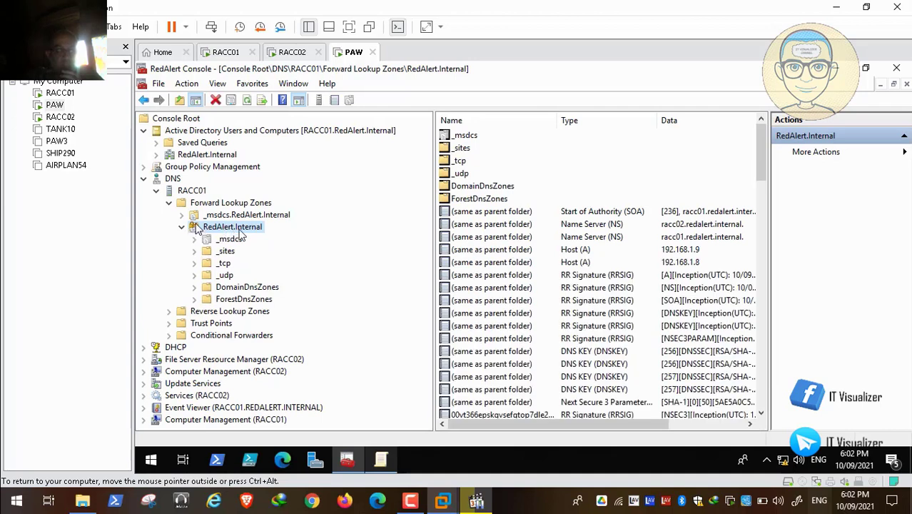
left_click(412, 501)
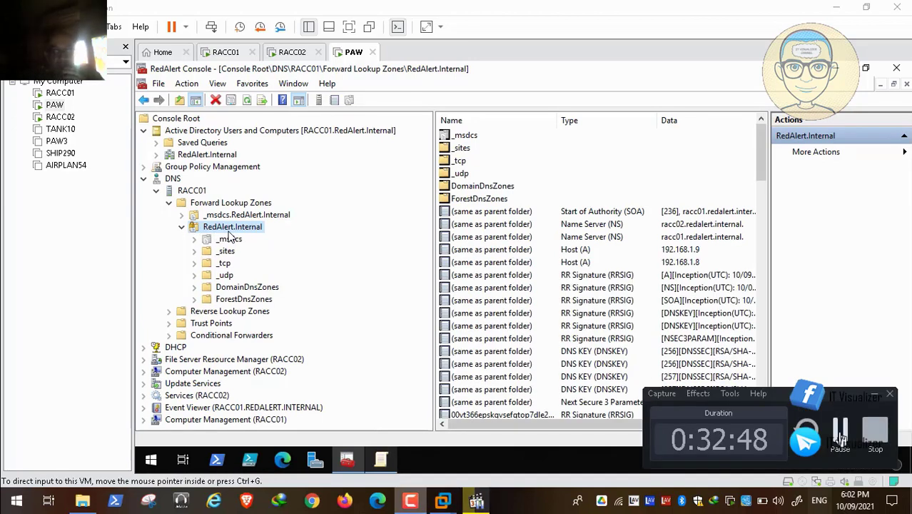
mouse_move(37, 491)
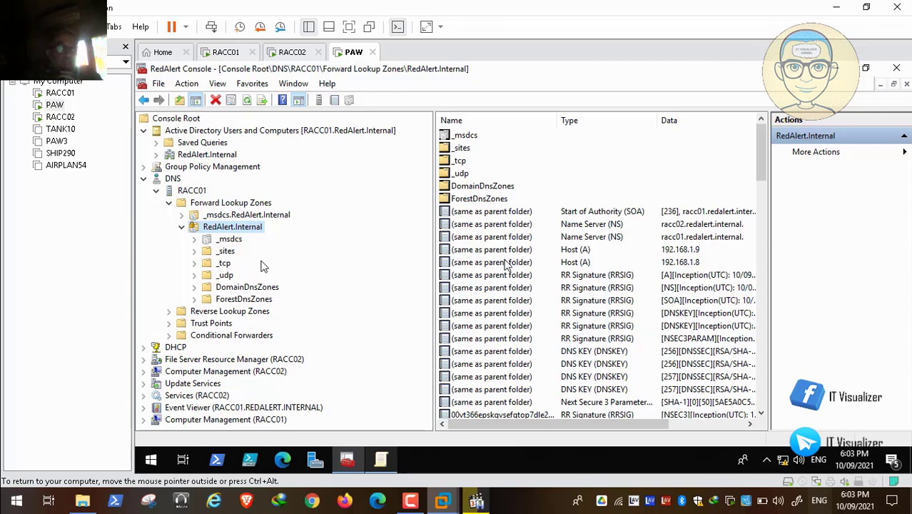
left_click(707, 362)
mouse_move(229, 504)
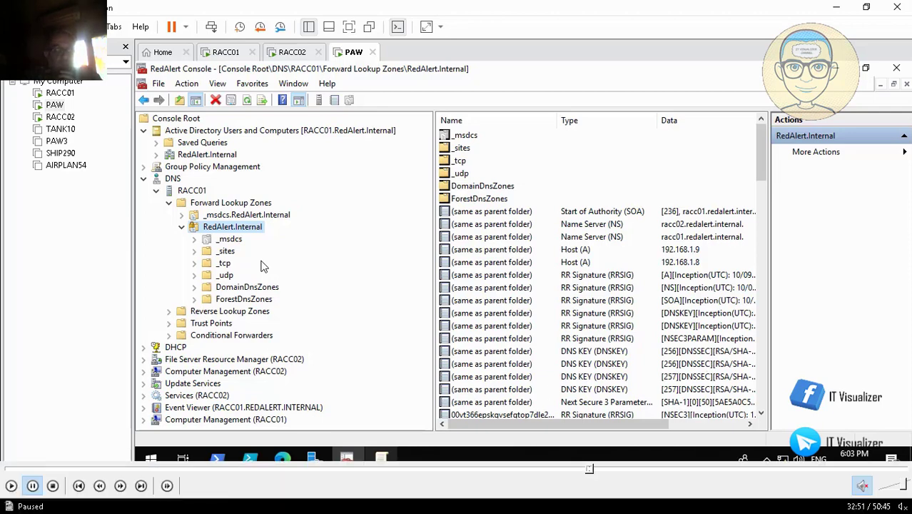
left_click(11, 486)
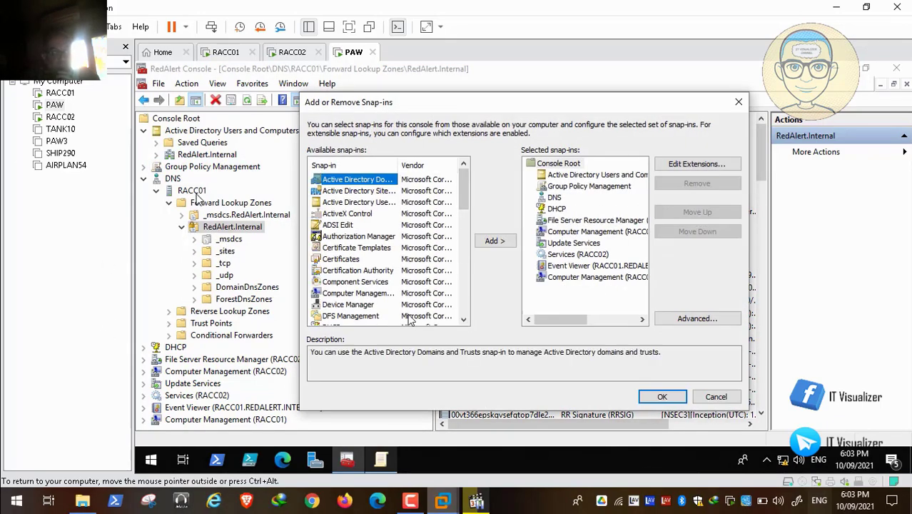
- Add a second DNS snap-in to the RedAlert Console
left_click(465, 320)
left_click(465, 320)
left_click(464, 320)
left_click(465, 320)
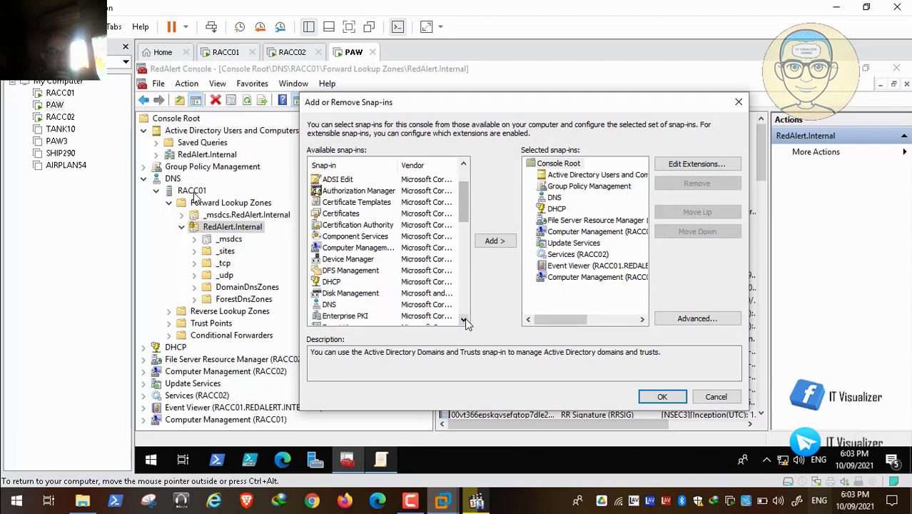
left_click(465, 320)
left_click(333, 294)
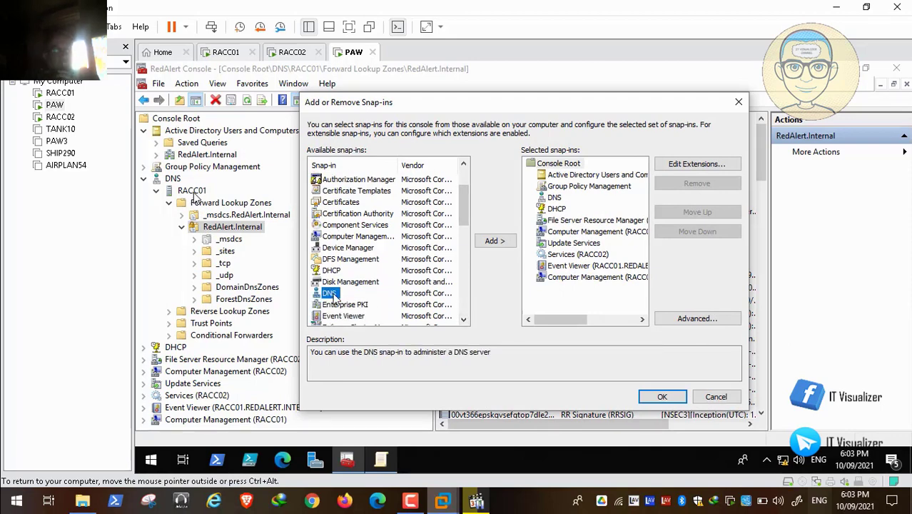
left_click(499, 241)
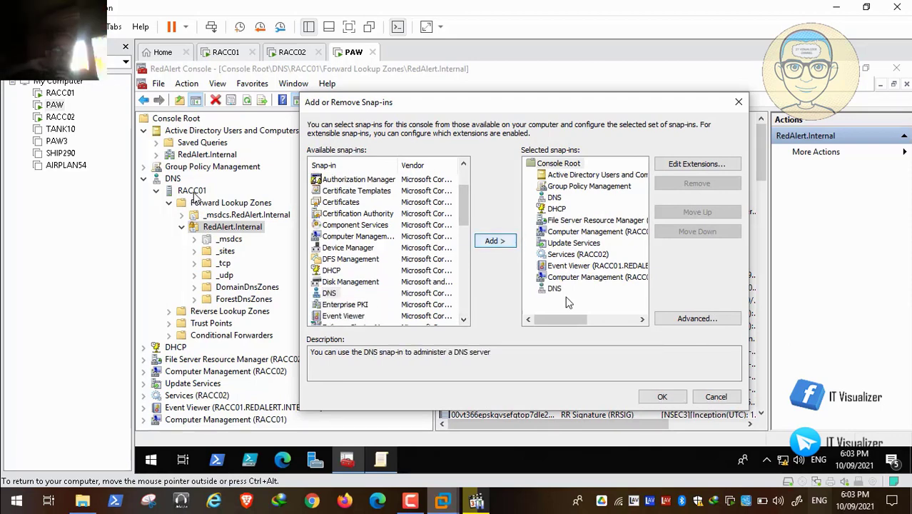
left_click(658, 397)
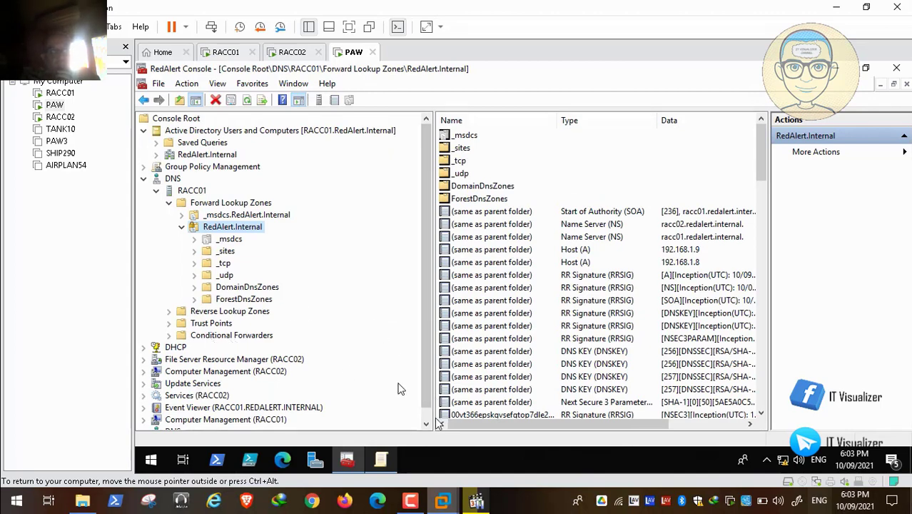
- Connect the newly added DNS snap-in to the DNS server on computer RACC02
left_click(426, 423)
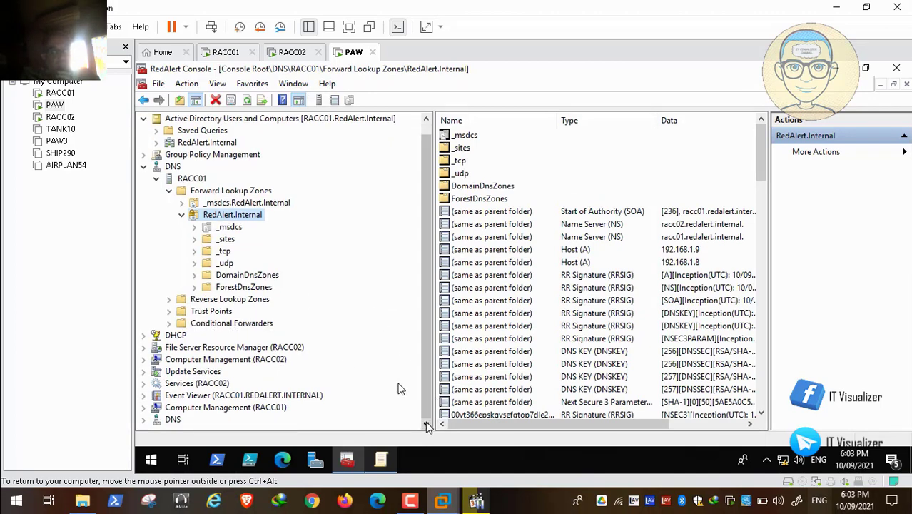
right_click(170, 421)
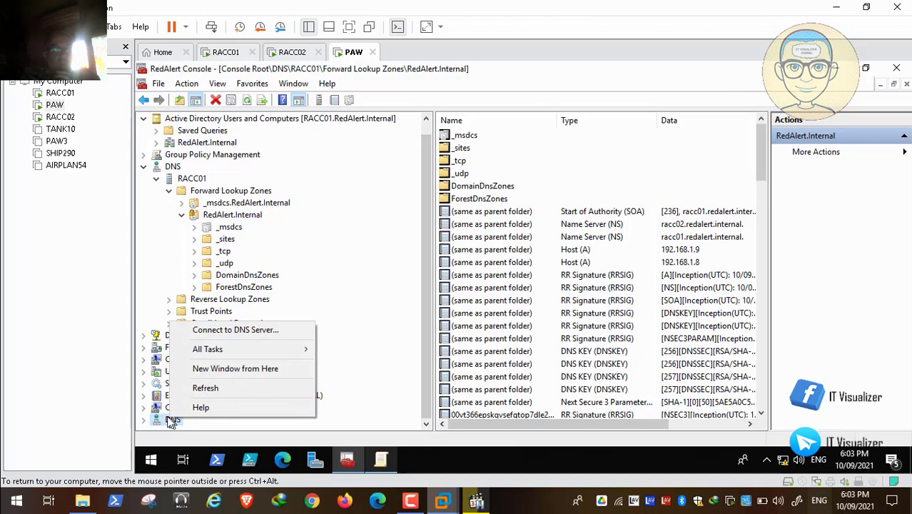
left_click(232, 330)
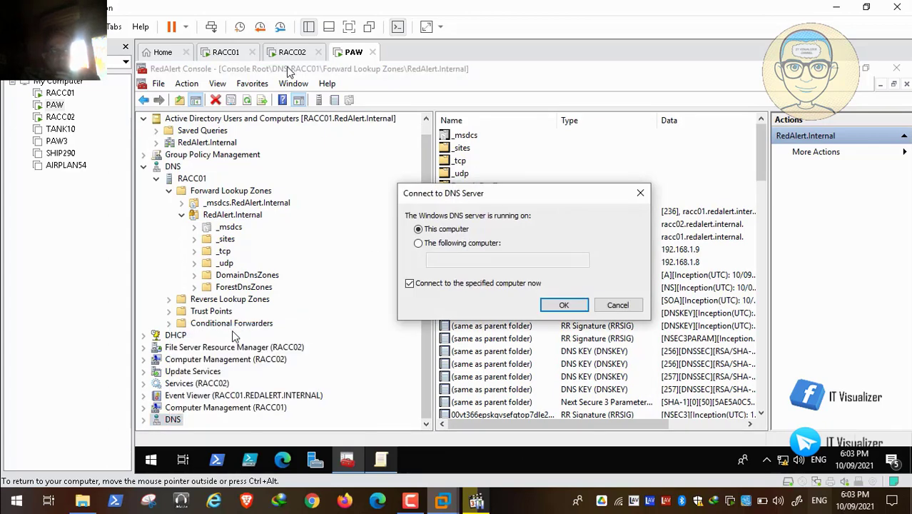
left_click(441, 244)
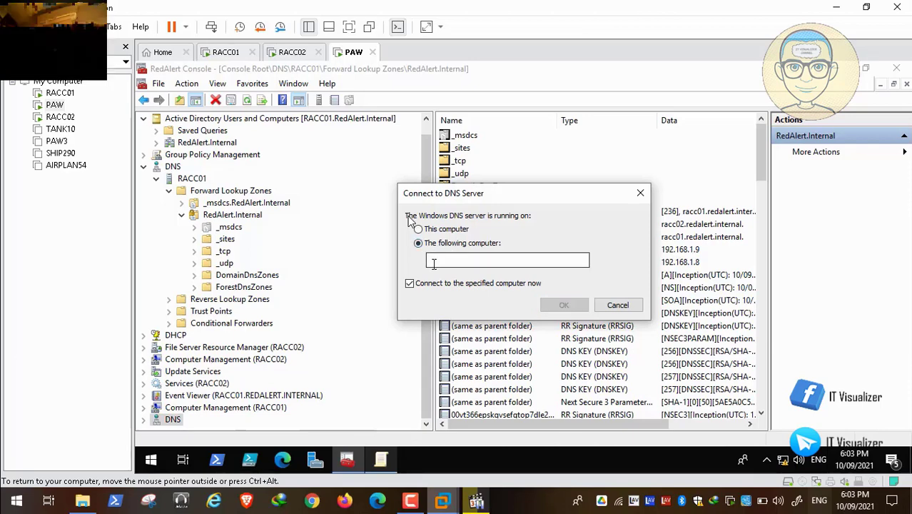
type("RA")
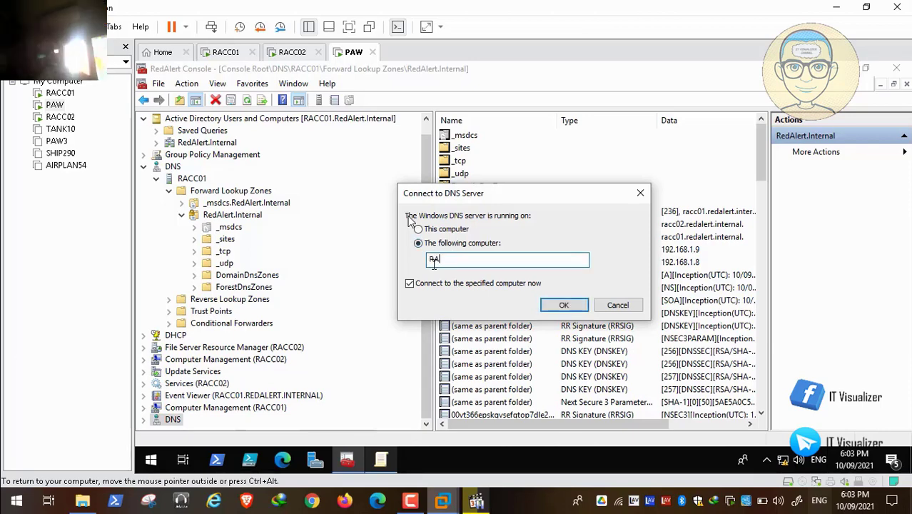
type("CC02")
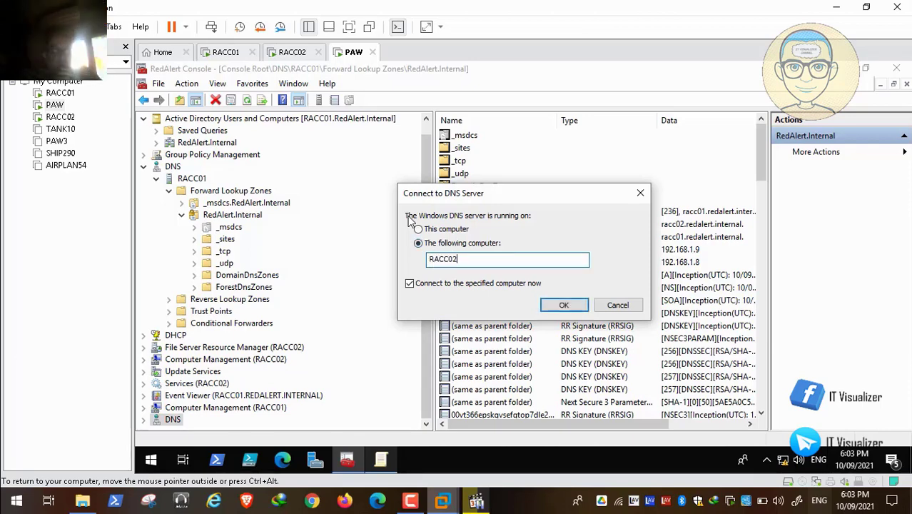
left_click(566, 305)
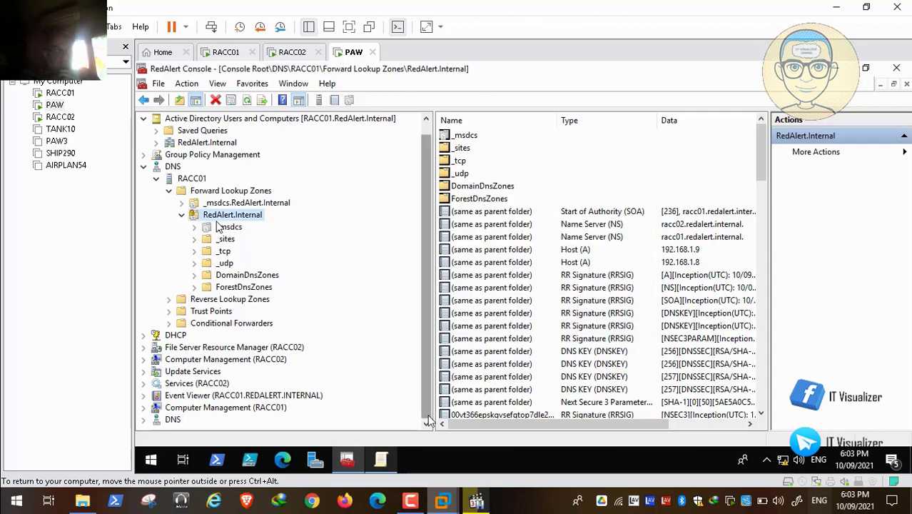
- Expand RACC02's forward lookup zones under the new DNS node and open the RedAlert.Internal zone to view its records
left_click(145, 421)
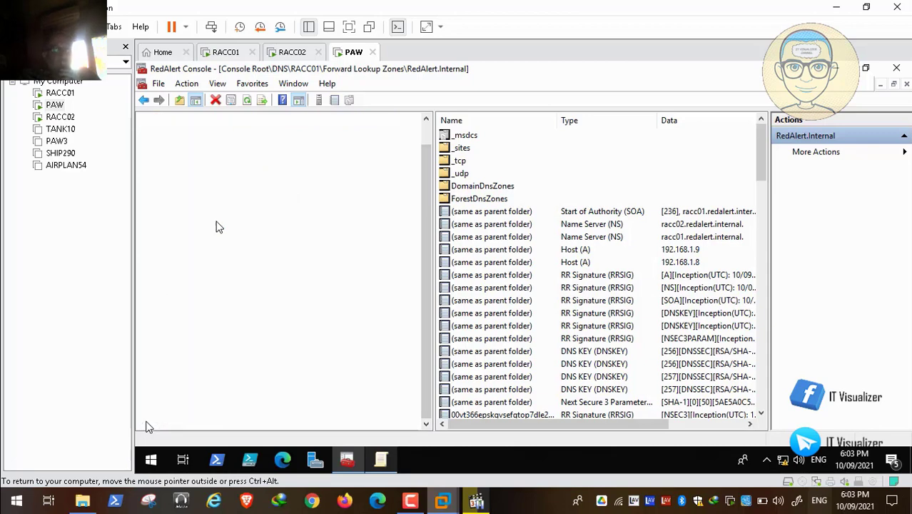
left_click(191, 421)
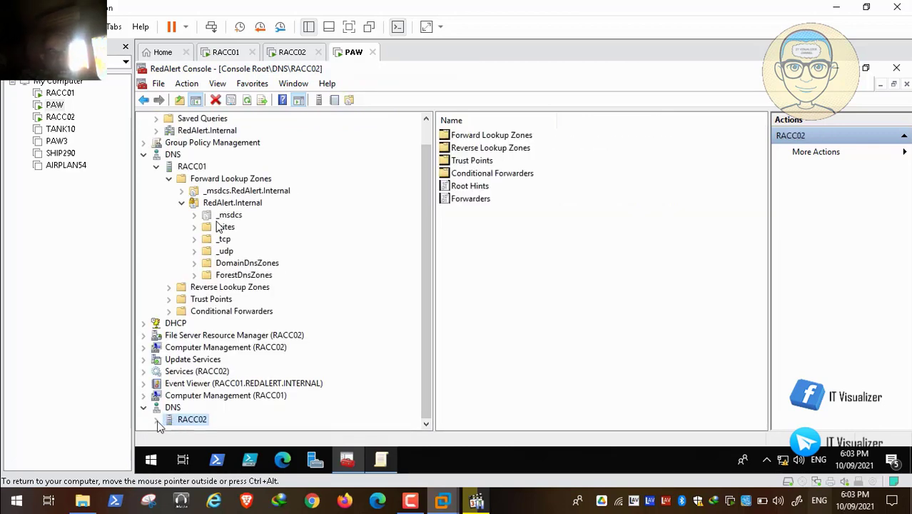
left_click(158, 421)
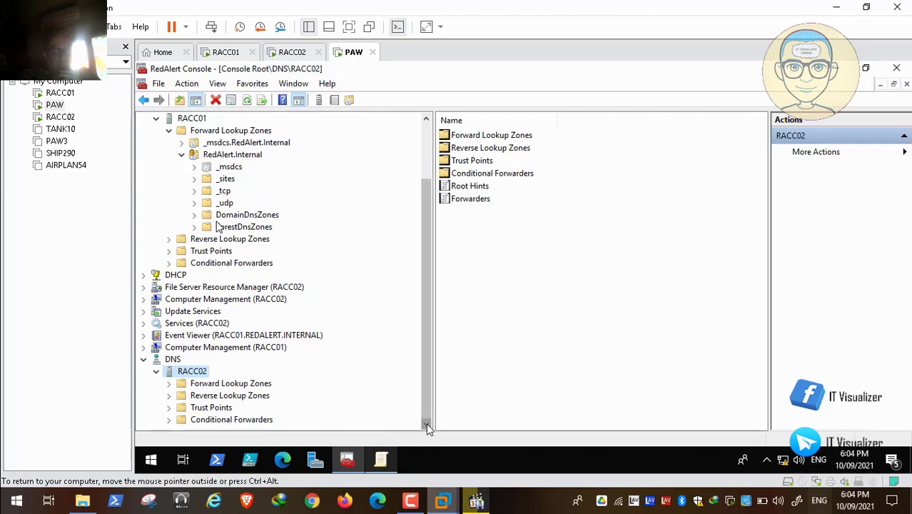
double_click(177, 384)
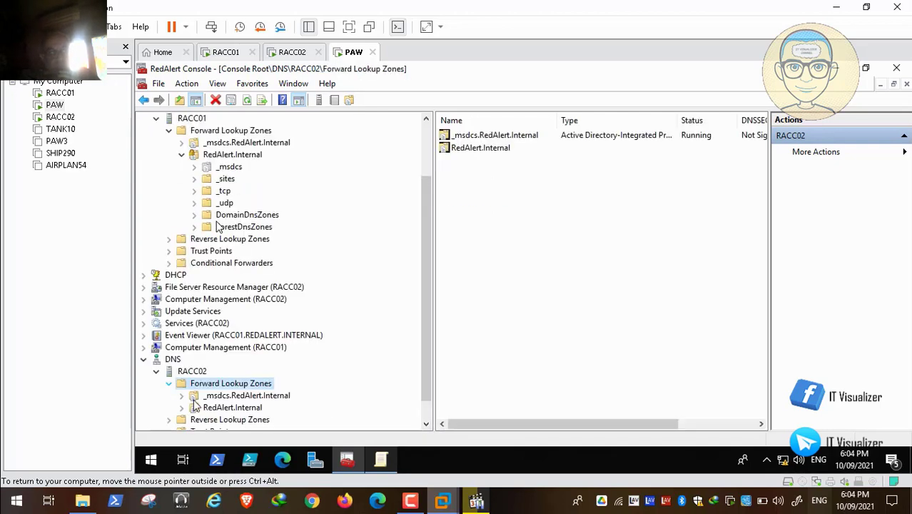
left_click(236, 408)
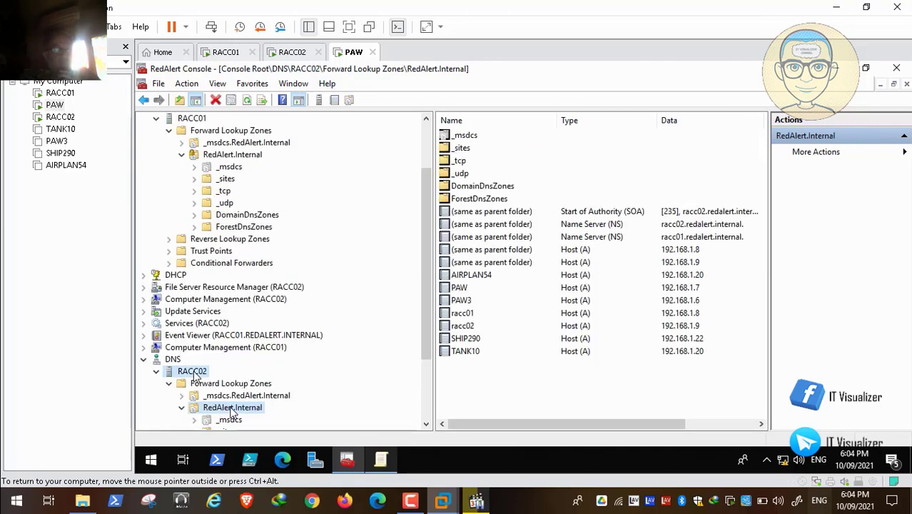
- Refresh the RACC02 DNS server, recheck the records of its RedAlert.Internal zone and collapse the second DNS node
right_click(194, 372)
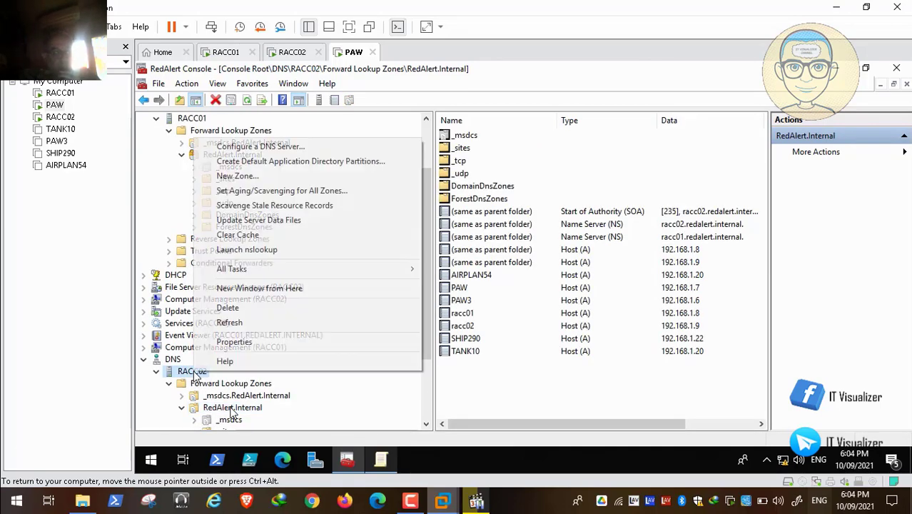
left_click(243, 322)
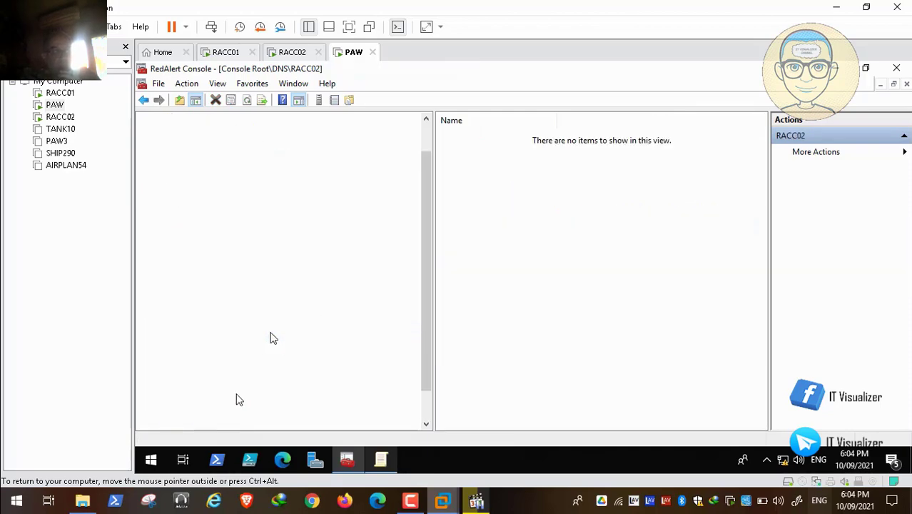
scroll(427, 408, "down", 2)
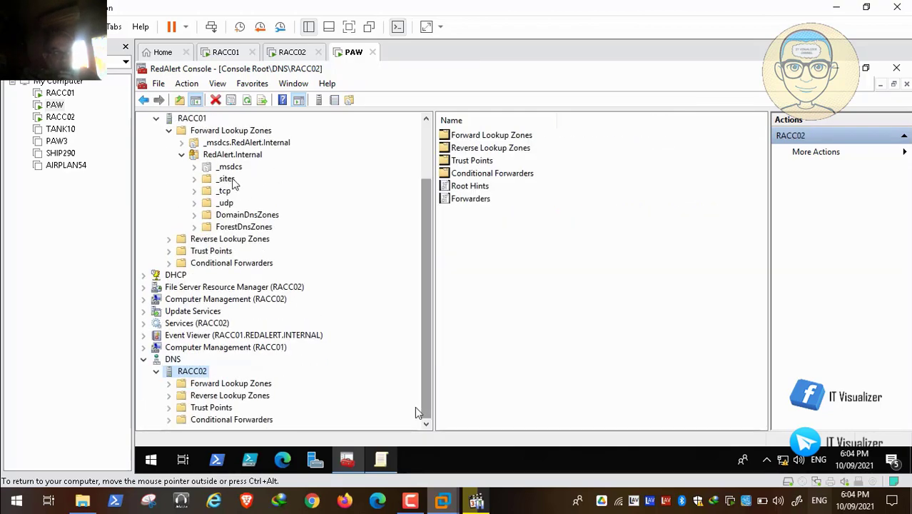
left_click(169, 384)
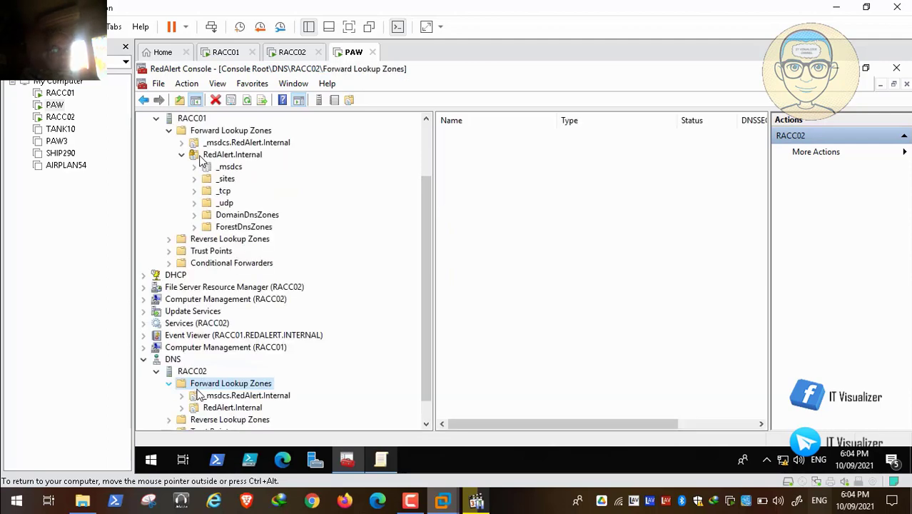
double_click(189, 410)
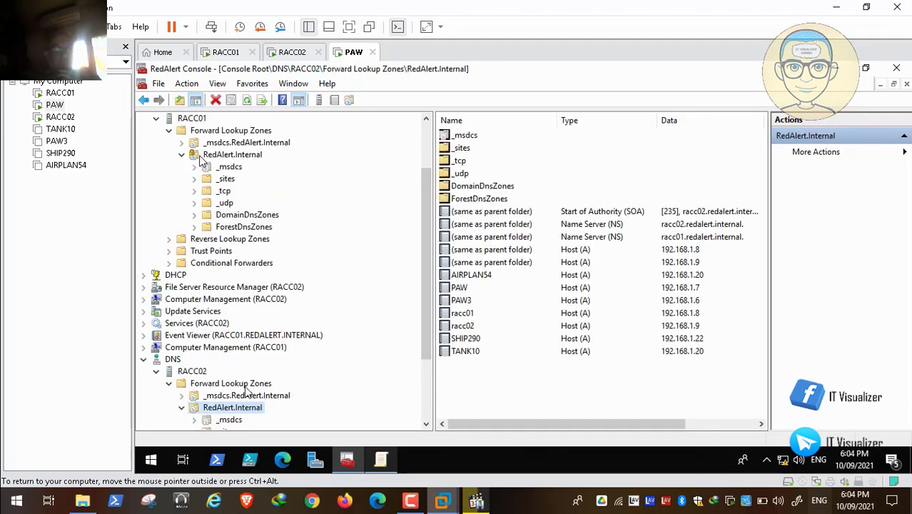
left_click(145, 359)
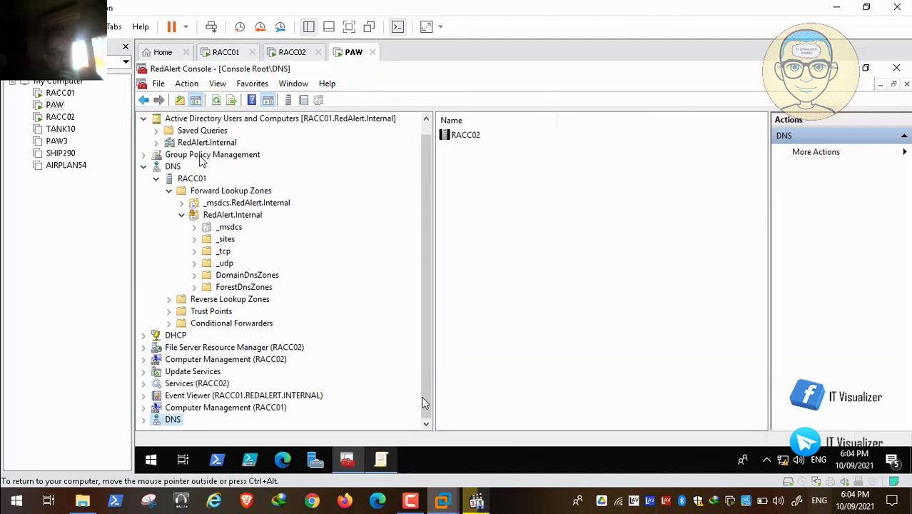
left_click(410, 501)
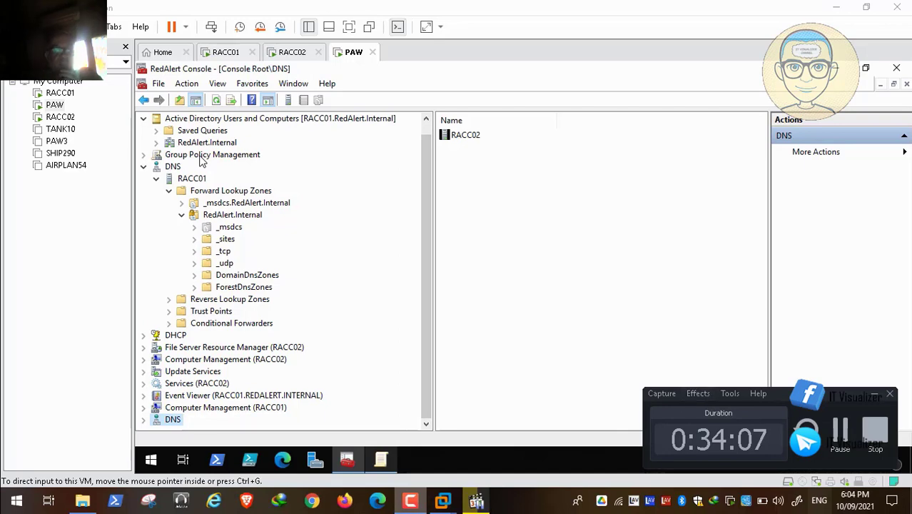
left_click(843, 429)
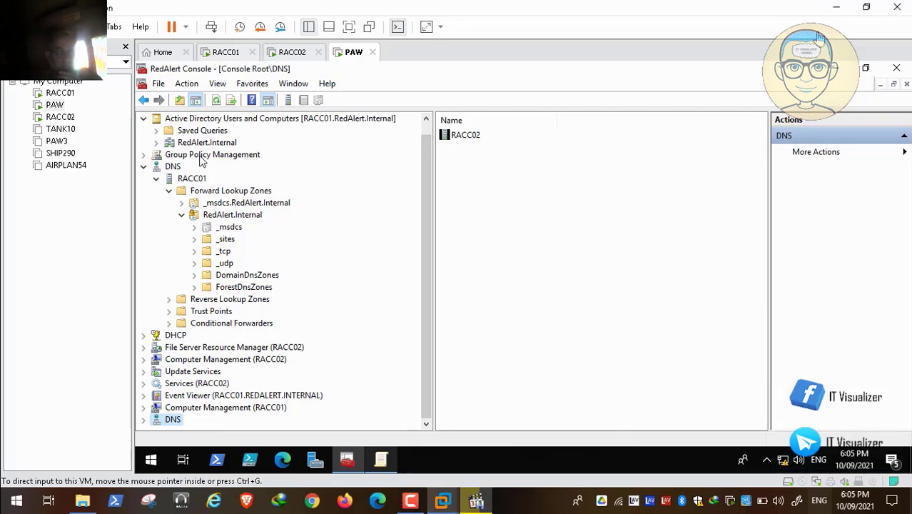
- Minimize the RedAlert Console and open Windows PowerShell as administrator on the PAW machine
left_click(836, 68)
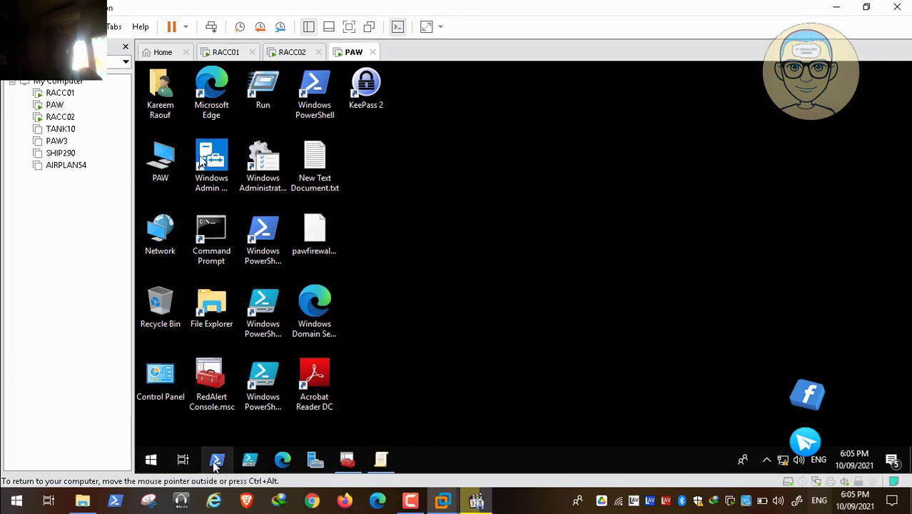
right_click(213, 460)
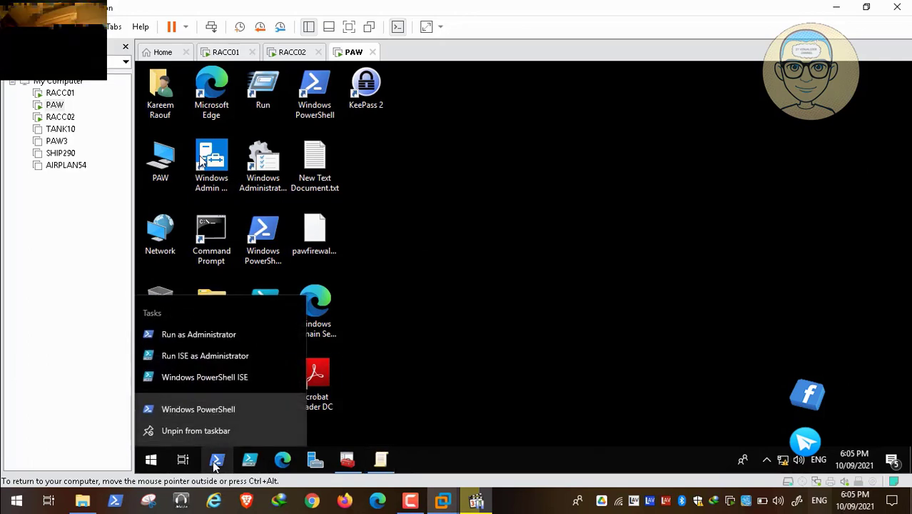
left_click(217, 338)
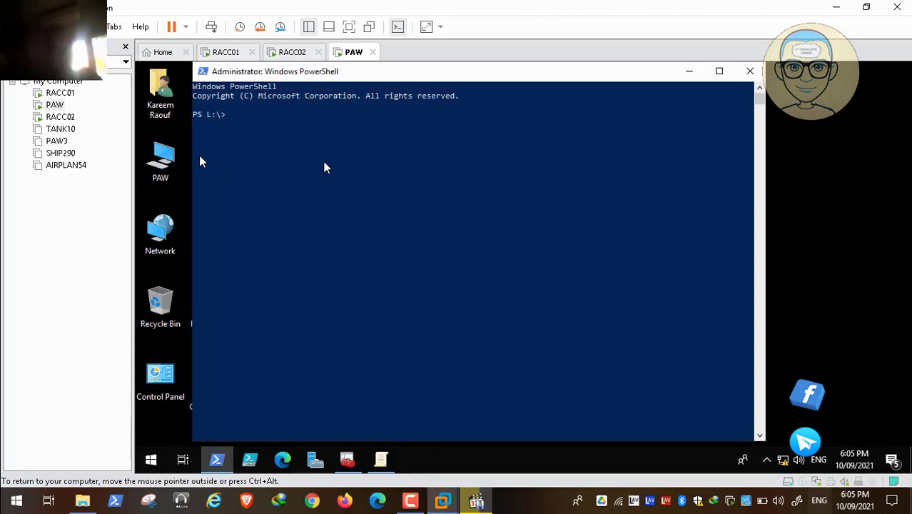
- Enter the command Resolve-DnsName racc01.redalert.internal at the PowerShell prompt without running it
type("Resolv")
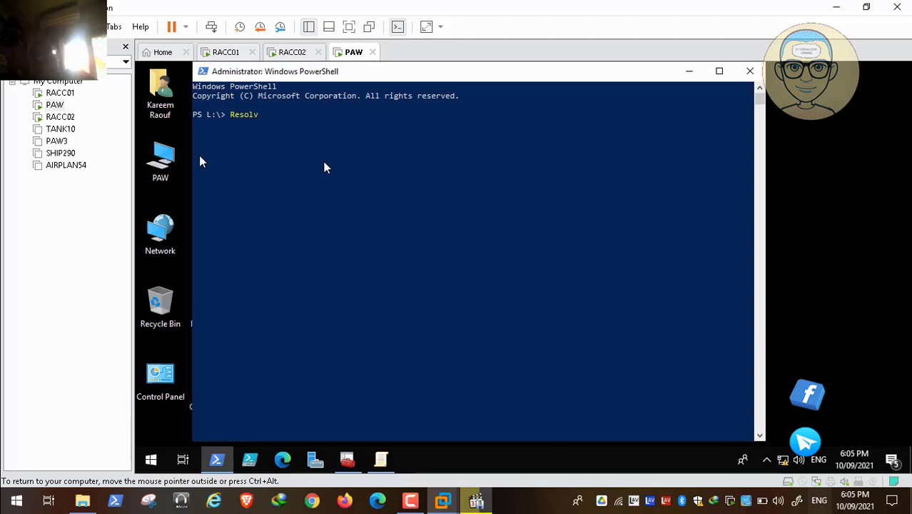
type("e-dns")
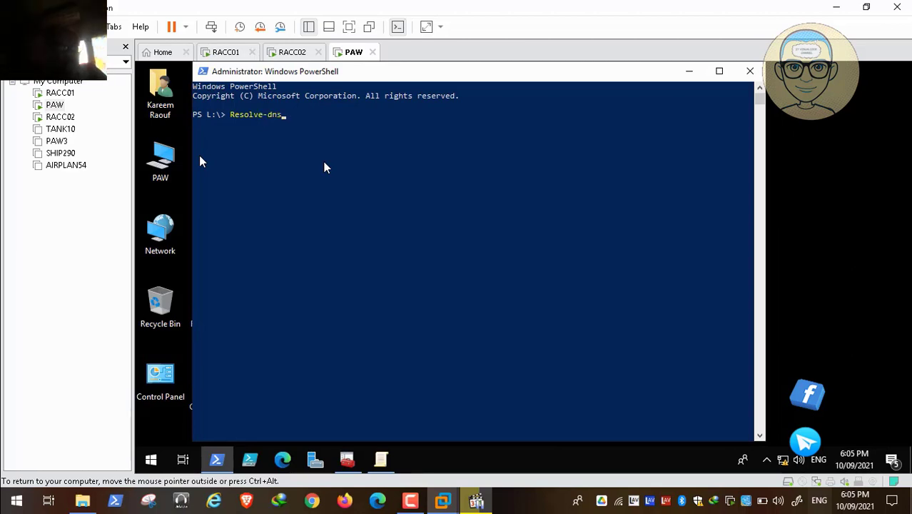
key("Tab")
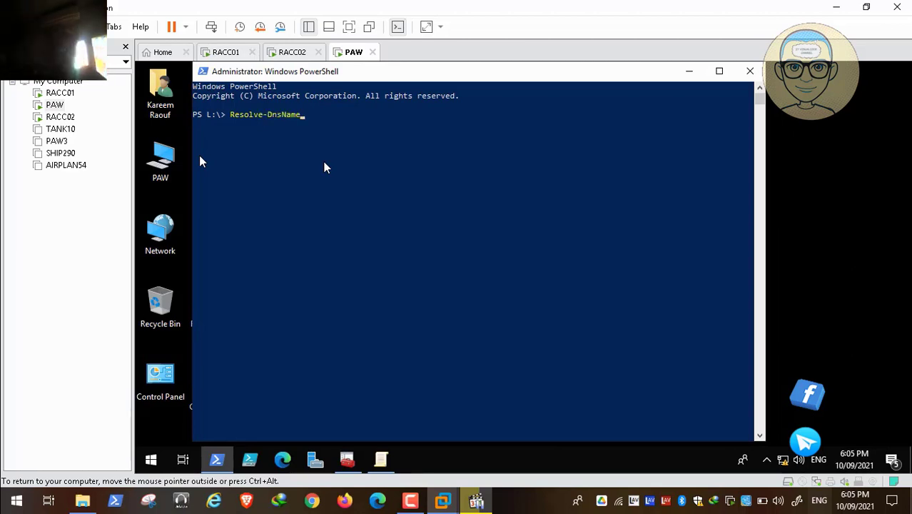
left_click(479, 502)
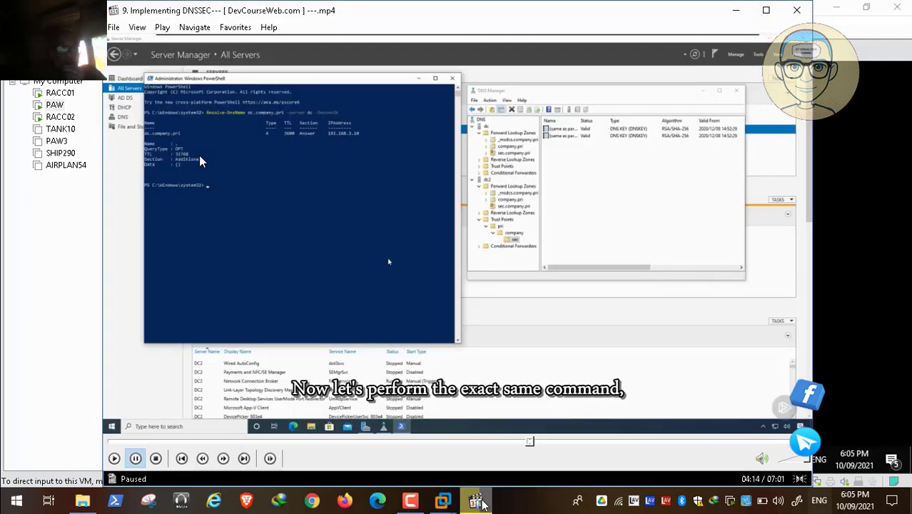
left_click(479, 503)
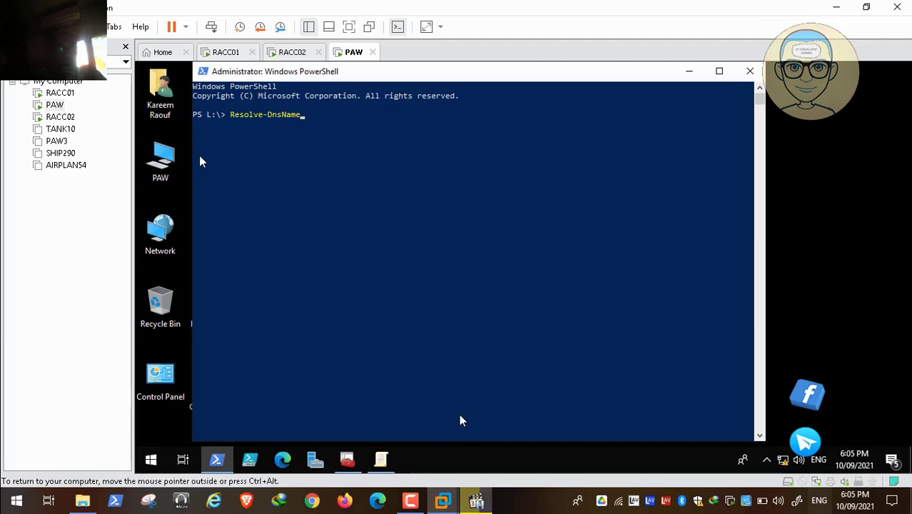
type("ra")
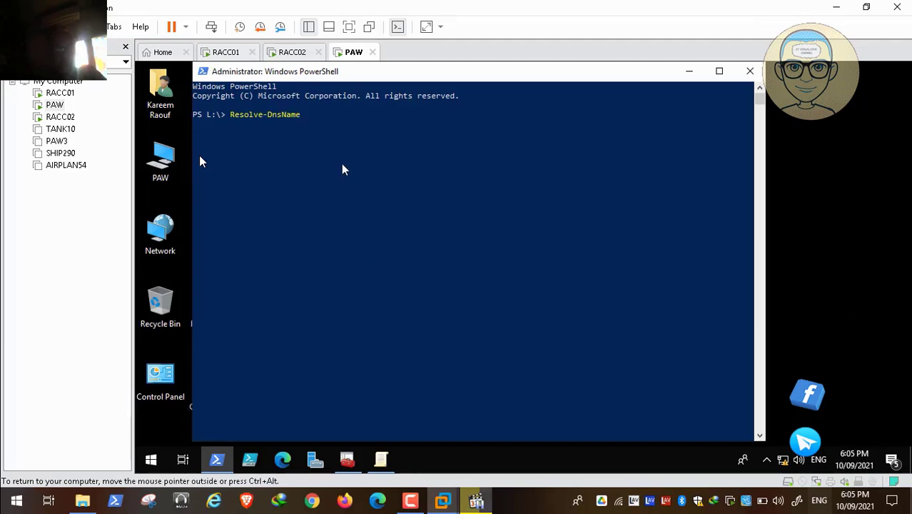
type("cc0")
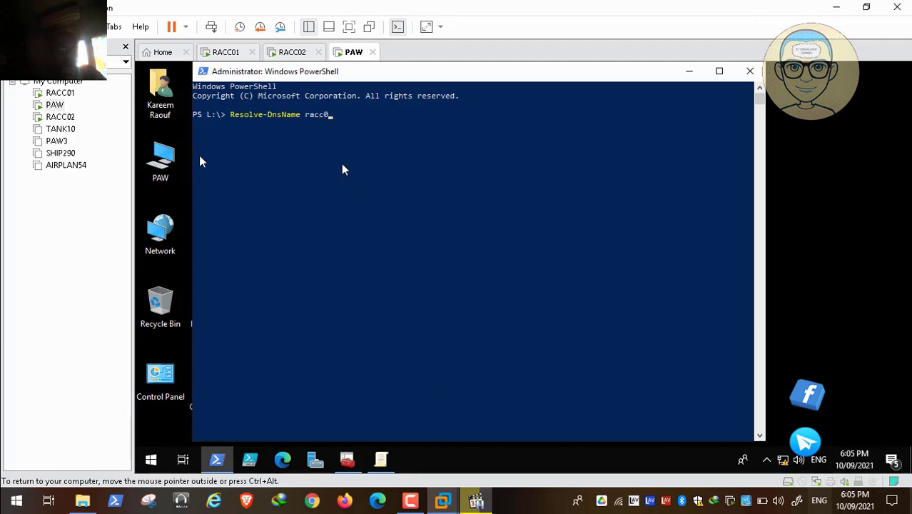
type("1.")
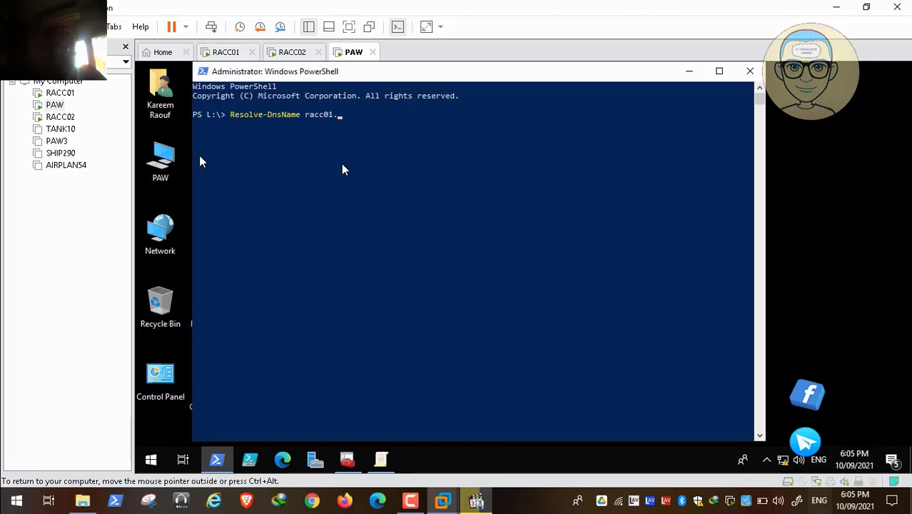
type("redalert.in")
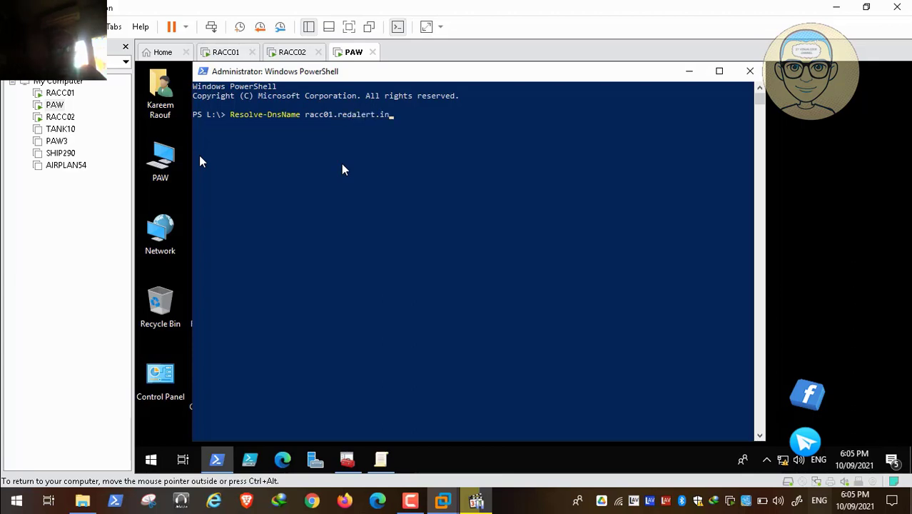
type("ternal")
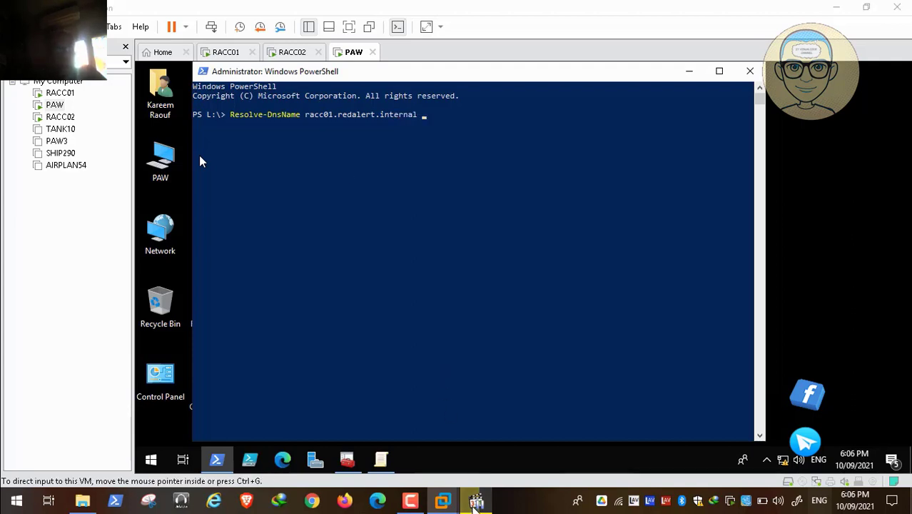
- Add the parameters -server racc01 and -dnssecok to the Resolve-DnsName command, using the reference DNSSEC video as a guide
left_click(476, 502)
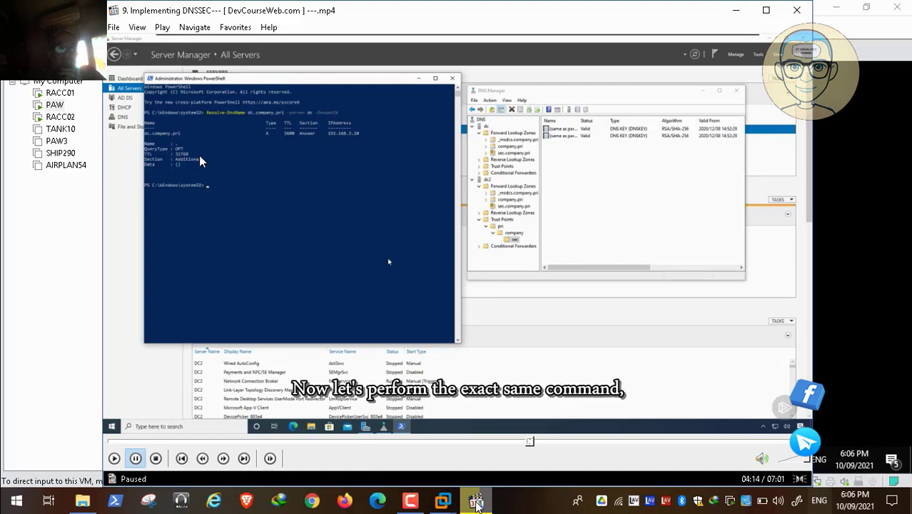
left_click(476, 502)
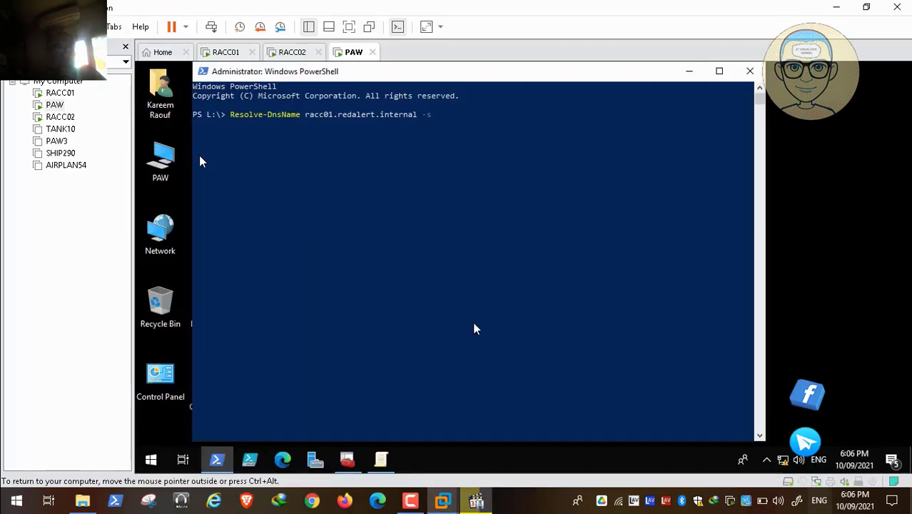
type("erver")
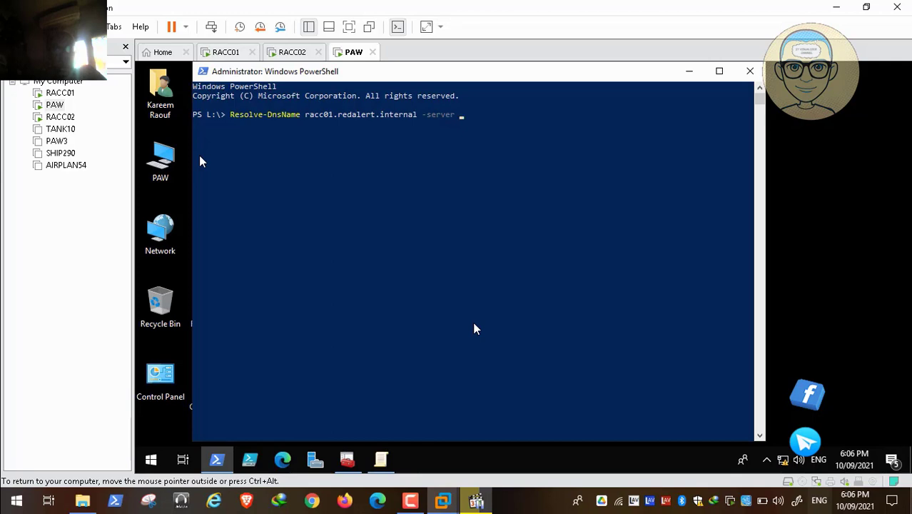
type(" racc01")
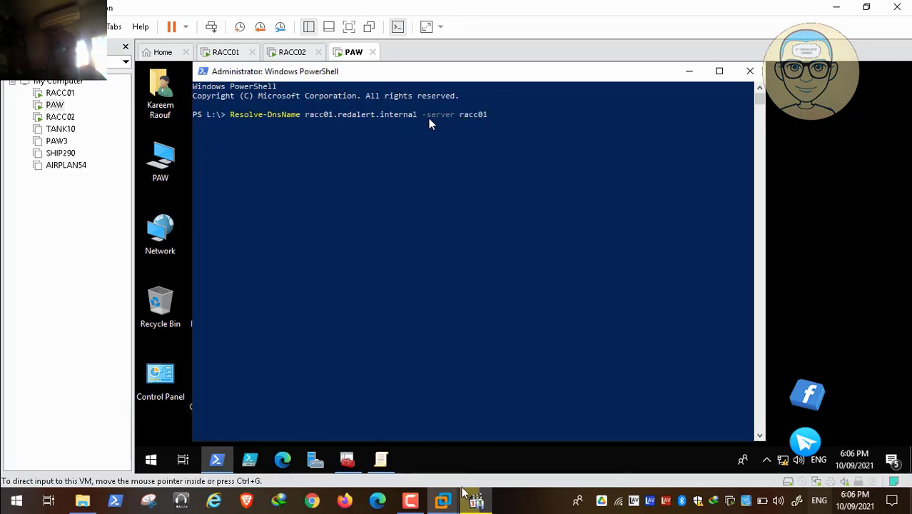
left_click(476, 502)
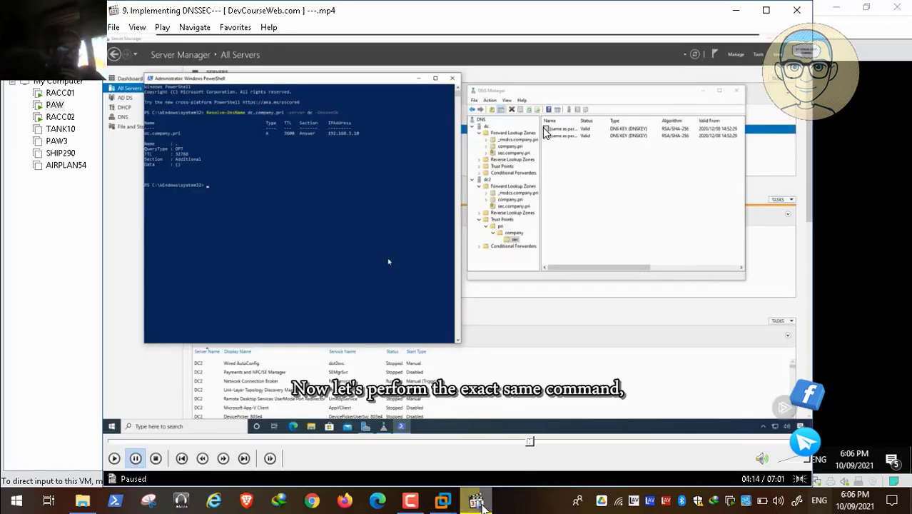
left_click(480, 503)
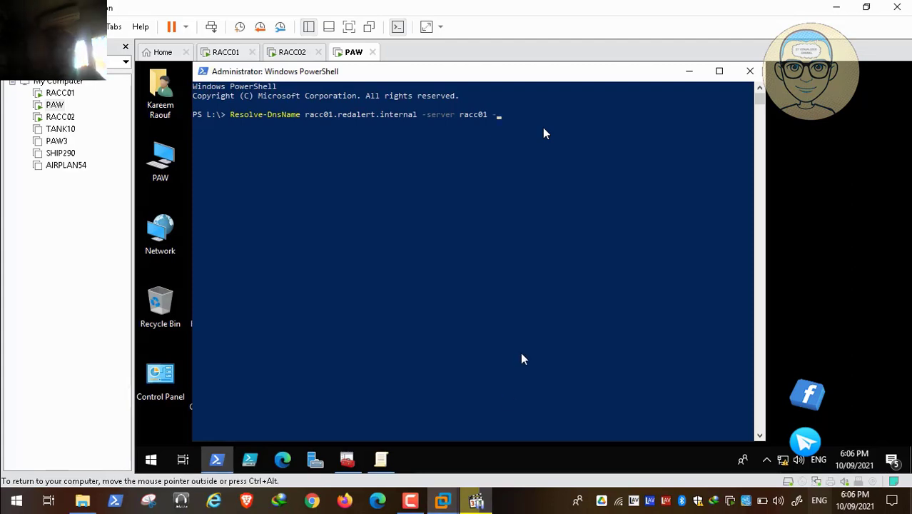
type("-dns")
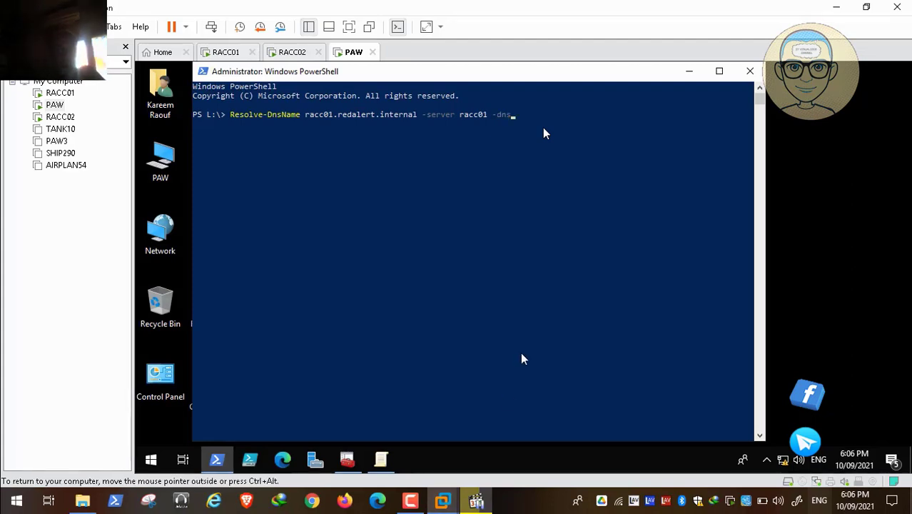
type("secok")
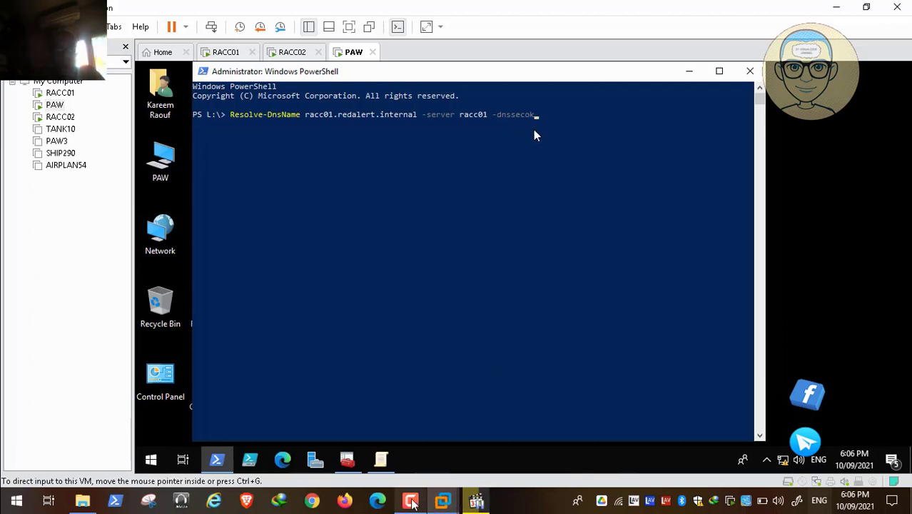
left_click(476, 501)
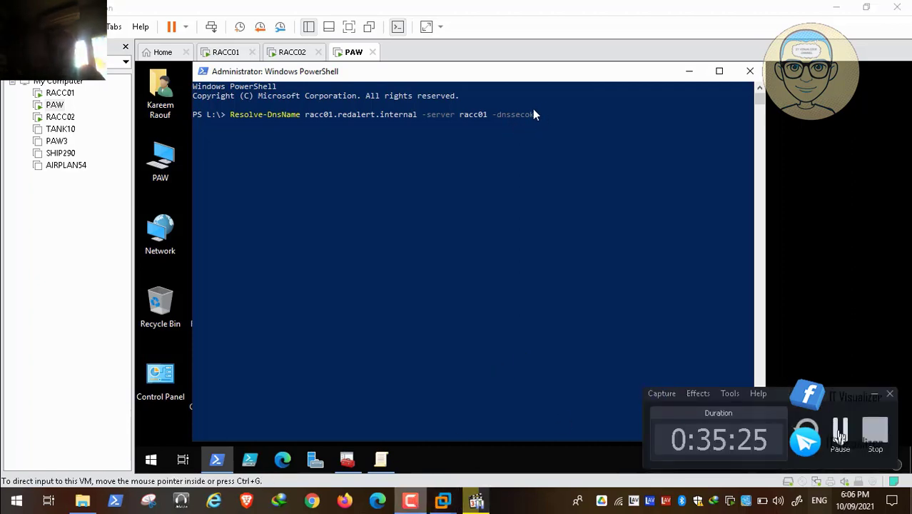
left_click(840, 432)
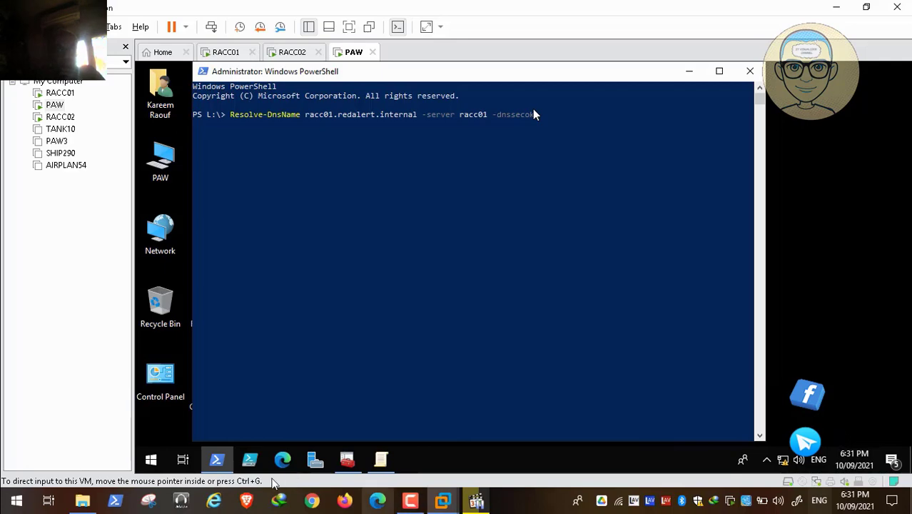
- Refresh the second DNS node in the RedAlert Console and review the records of RACC02's RedAlert.Internal forward lookup zone
left_click(348, 459)
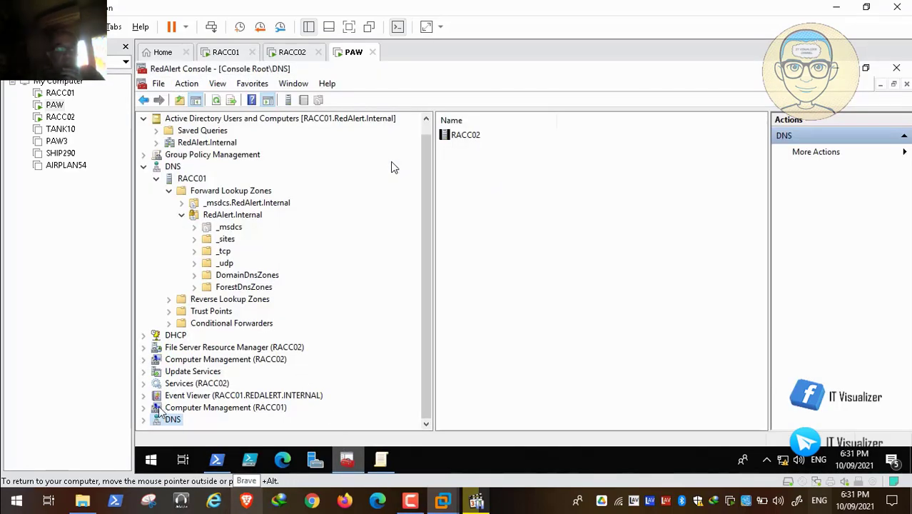
right_click(176, 421)
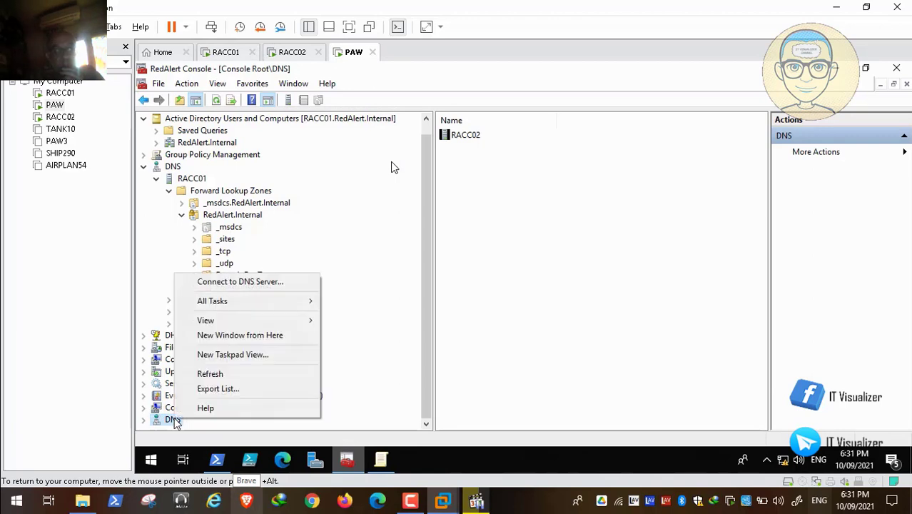
left_click(210, 374)
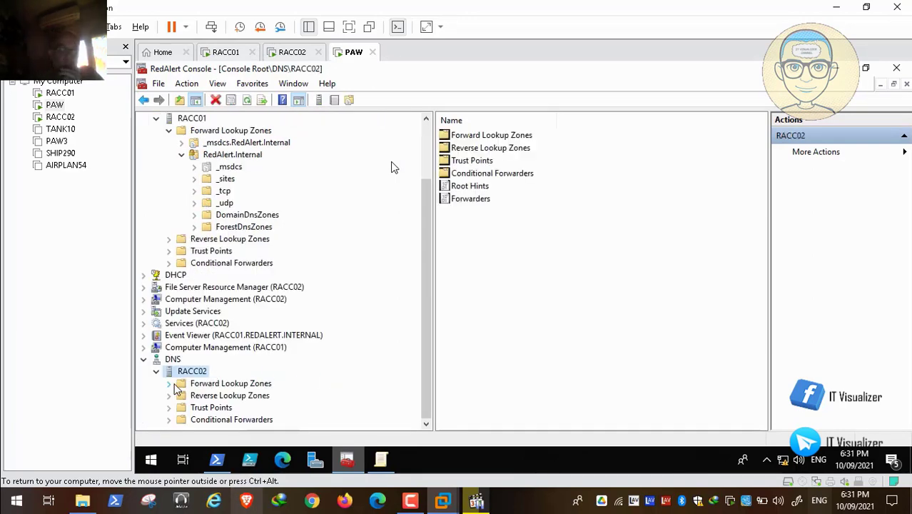
double_click(197, 386)
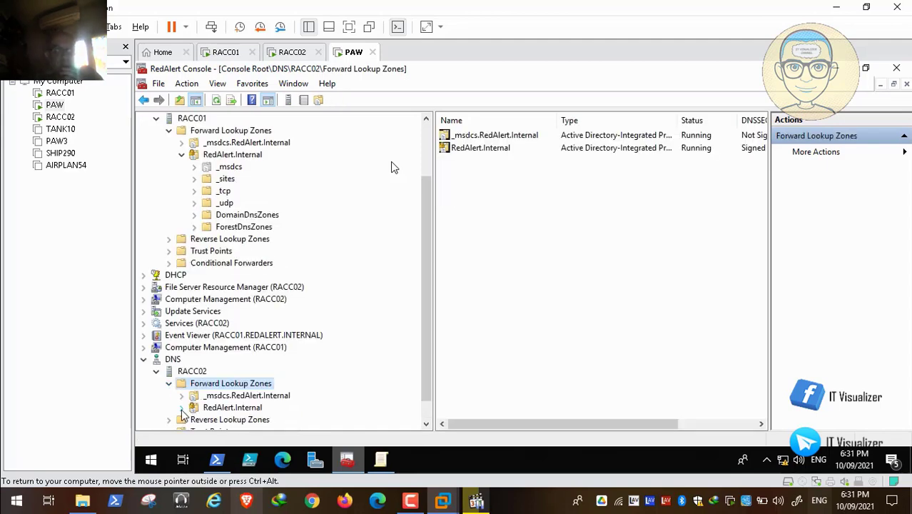
left_click(194, 408)
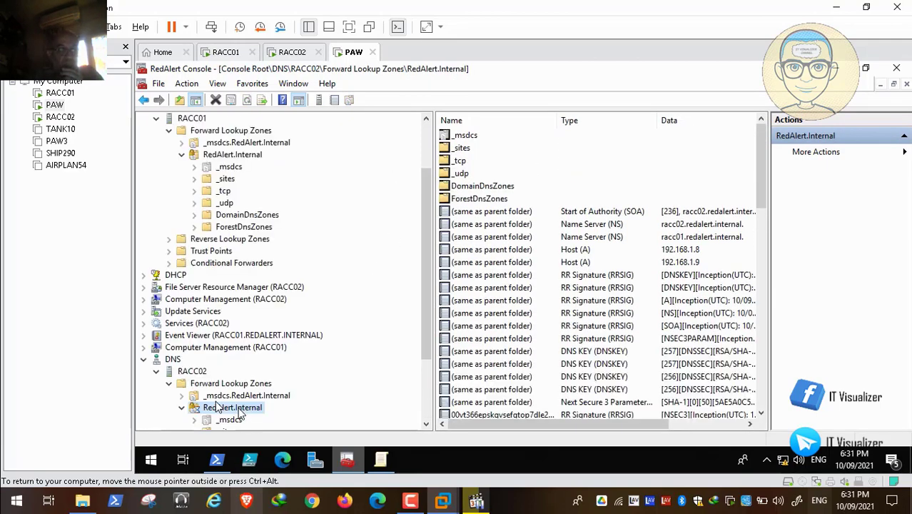
left_click(251, 407)
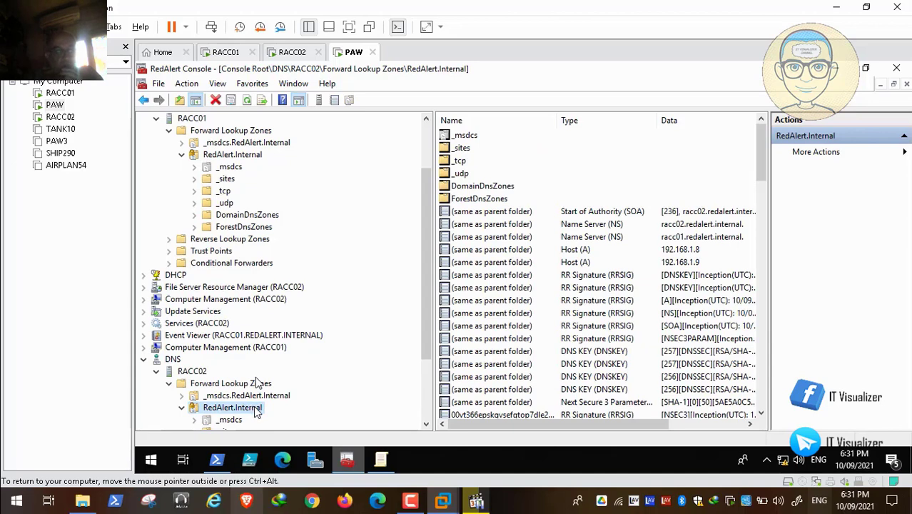
left_click(425, 419)
scroll(258, 384, "up", 5)
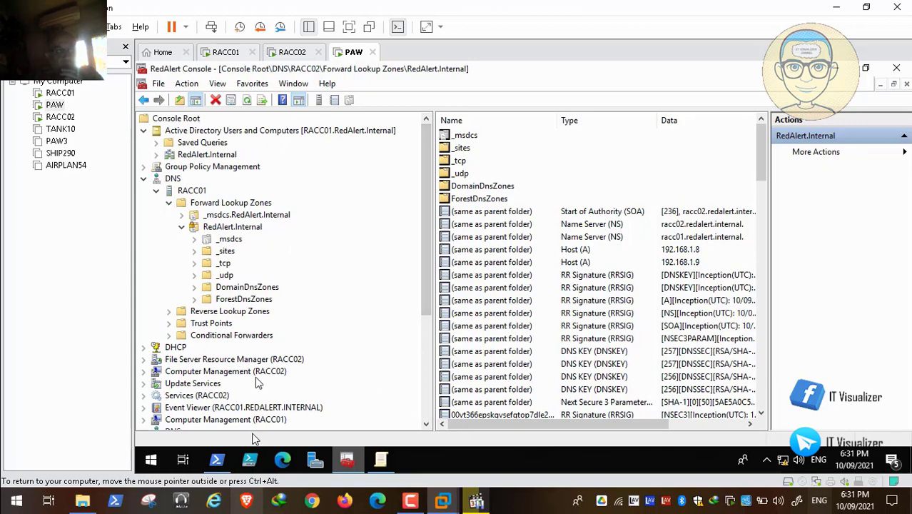
- Return to PowerShell and run the prepared Resolve-DnsName query for racc01.redalert.internal against server racc01 with -dnssecok
left_click(220, 461)
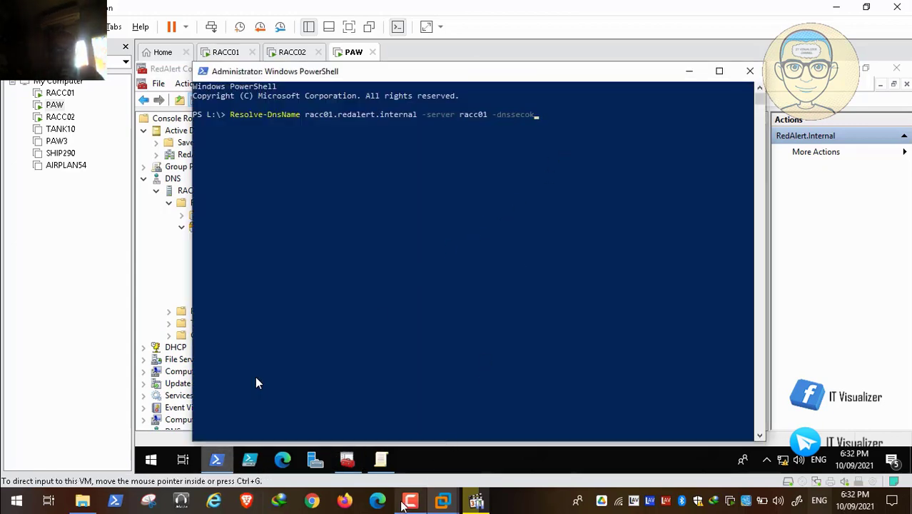
left_click(409, 508)
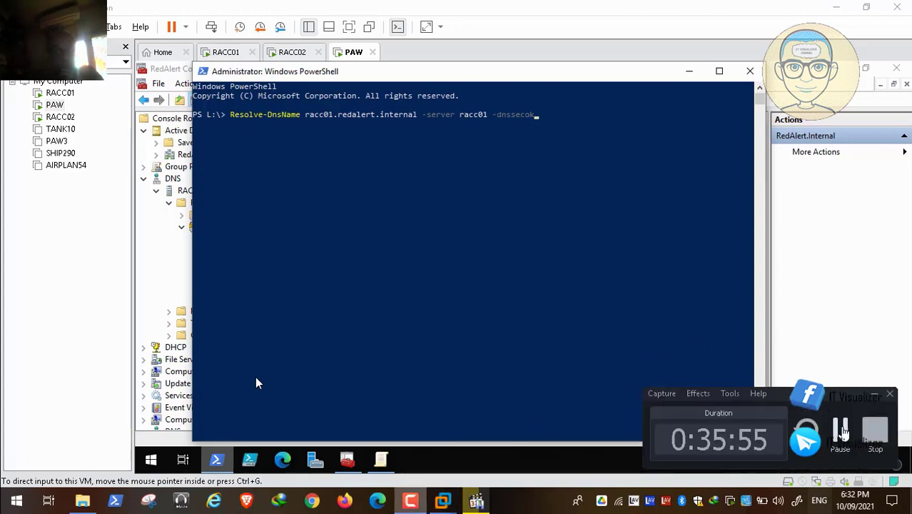
left_click(844, 432)
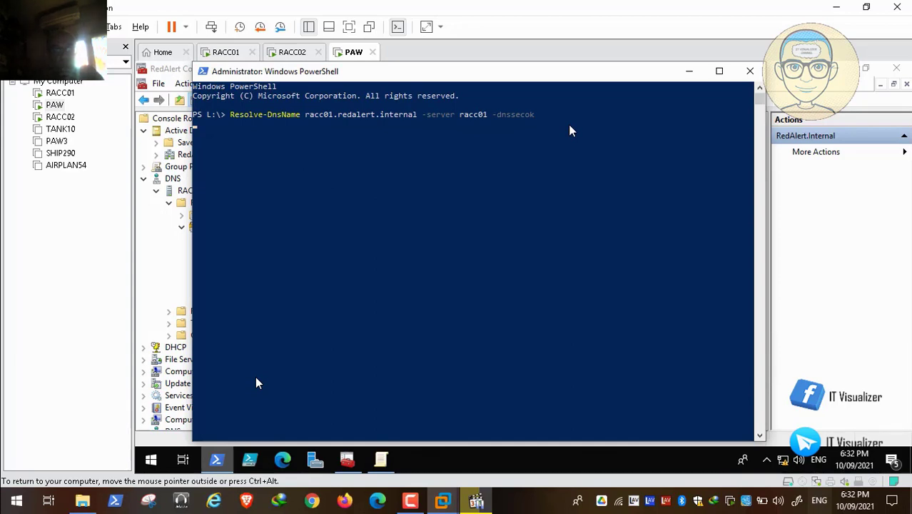
mouse_move(3, 487)
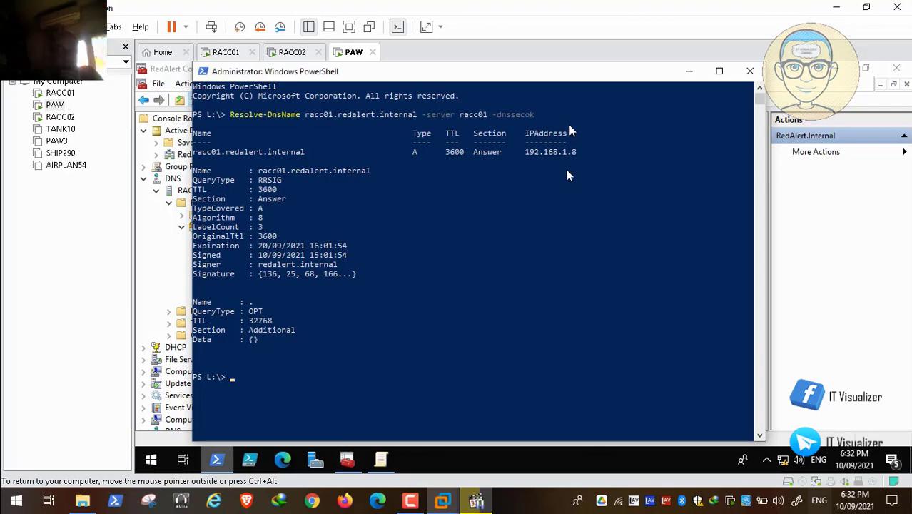
left_click(10, 486)
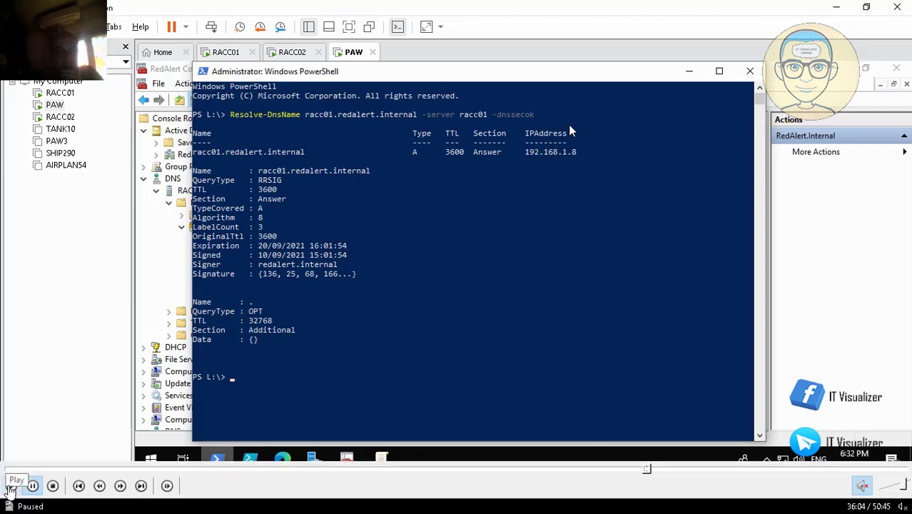
left_click(10, 490)
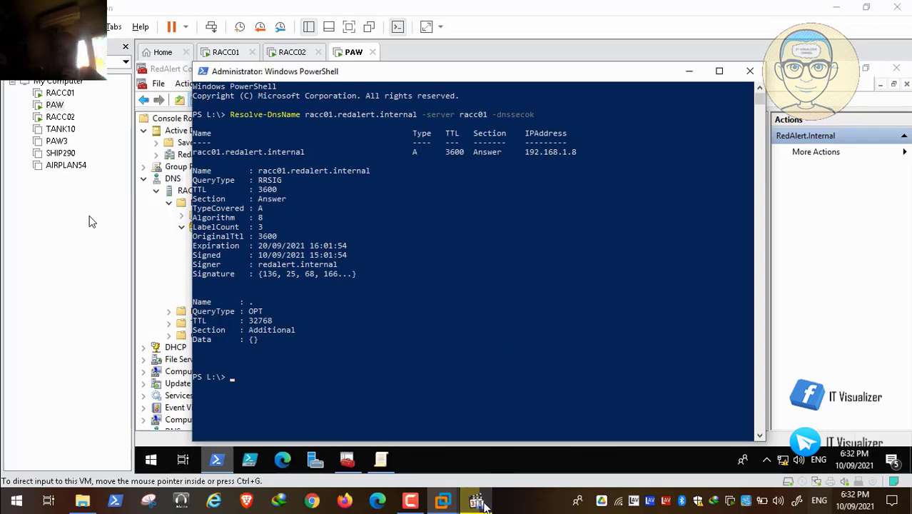
left_click(483, 504)
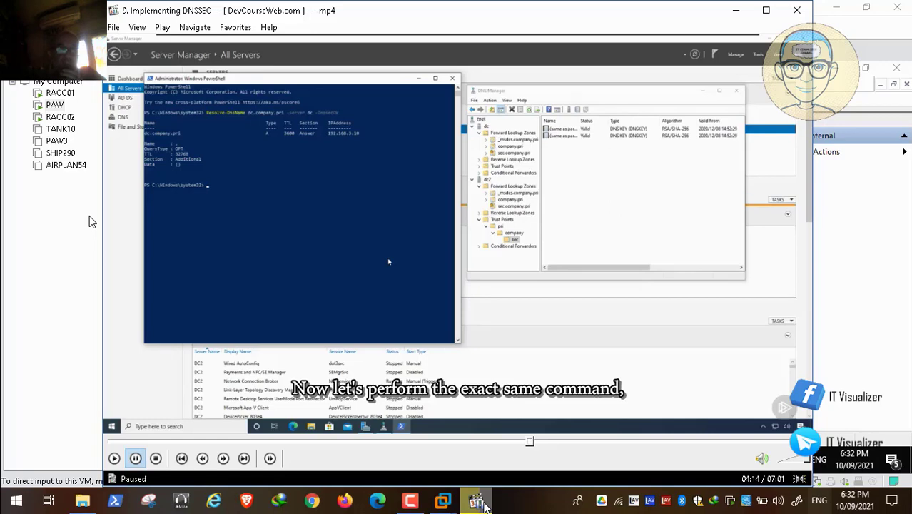
left_click(479, 504)
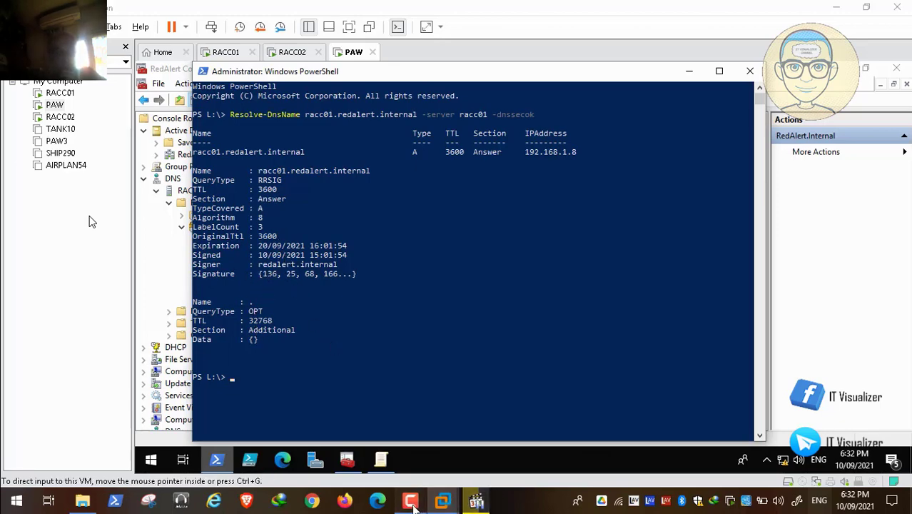
left_click(412, 505)
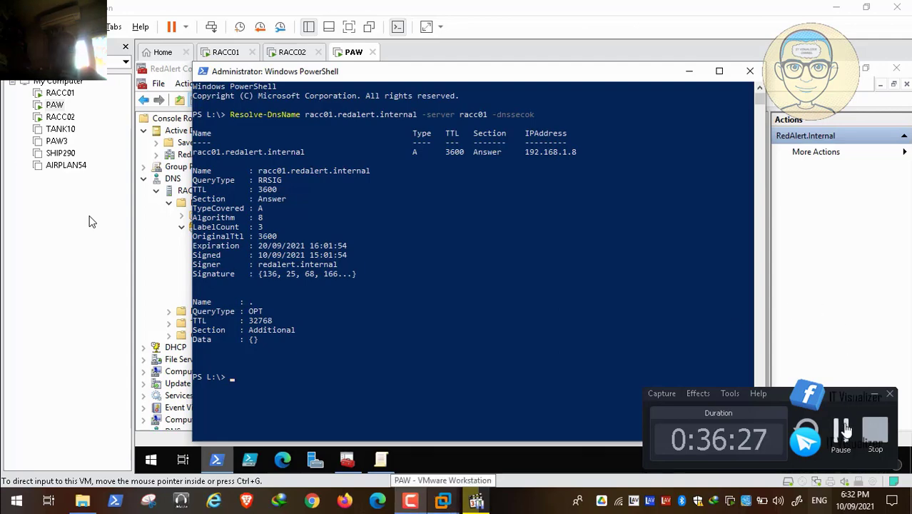
left_click(841, 431)
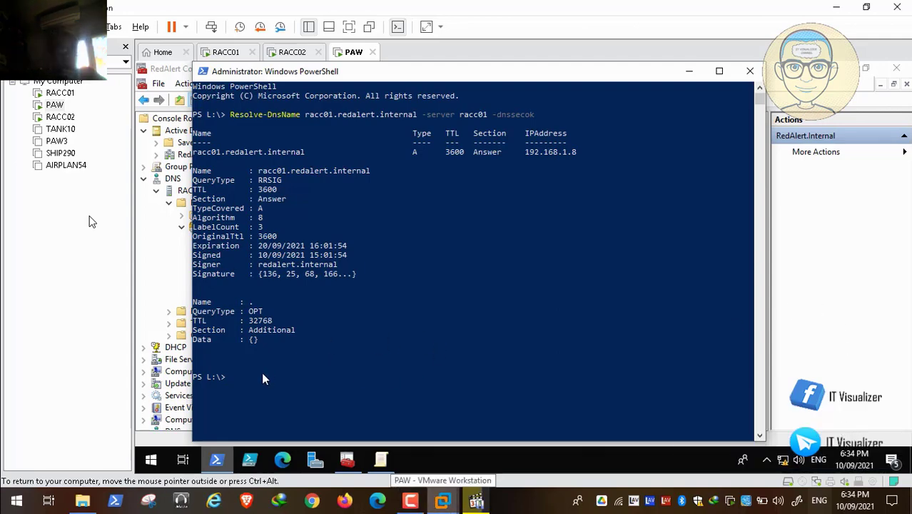
- Enter the command Get-DnsClientNrptPolicy at the PowerShell prompt without running it
type("-")
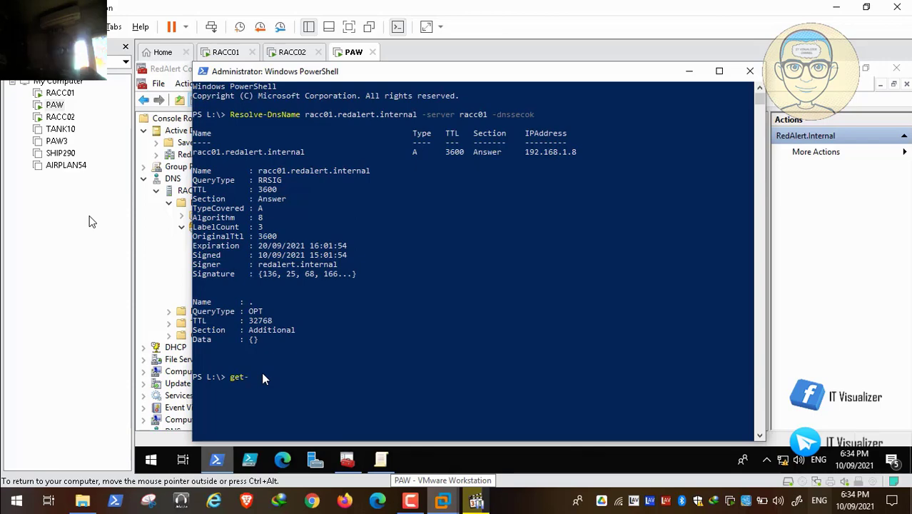
type("dns")
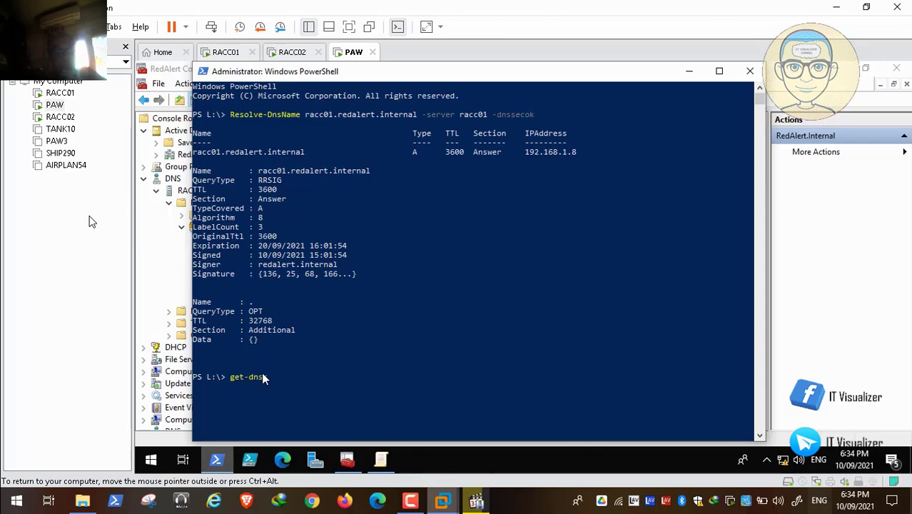
type("client")
key("Tab")
key("Tab")
key("Tab")
key("Tab")
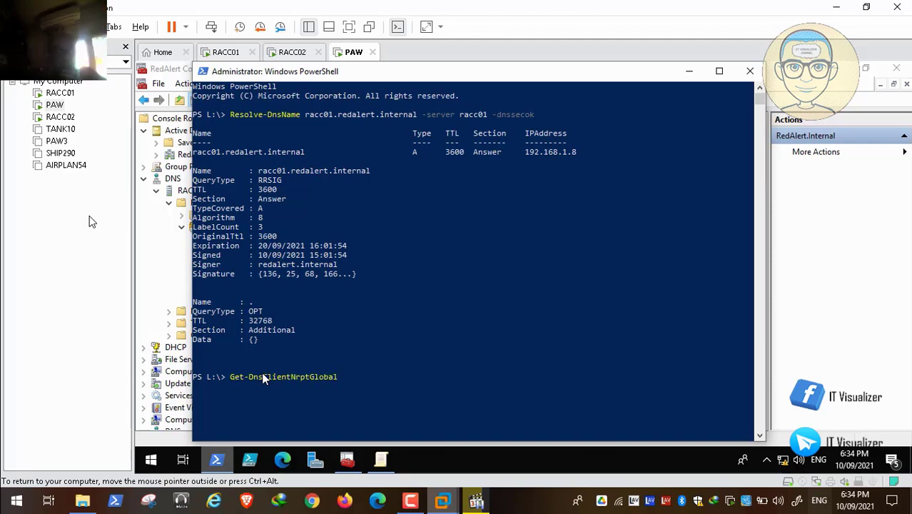
key("Tab")
key("Tab")
key("Tab")
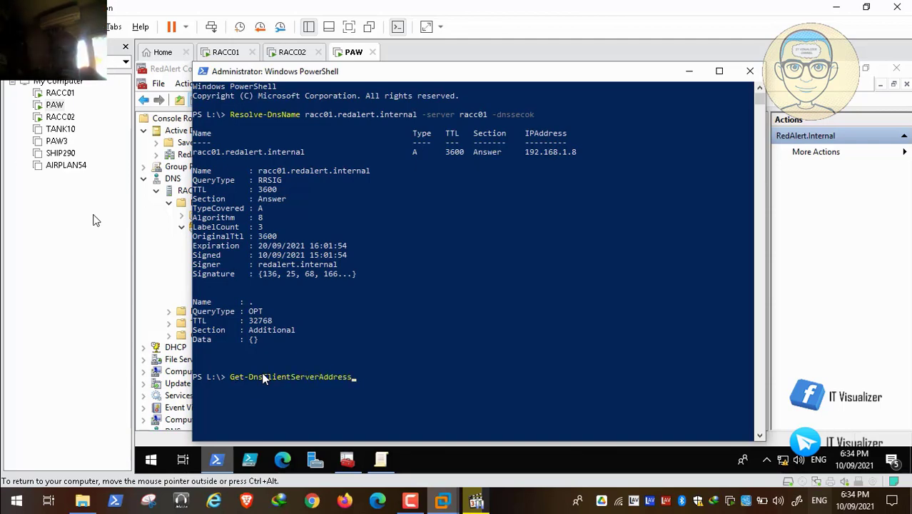
key("Tab")
key("Tab")
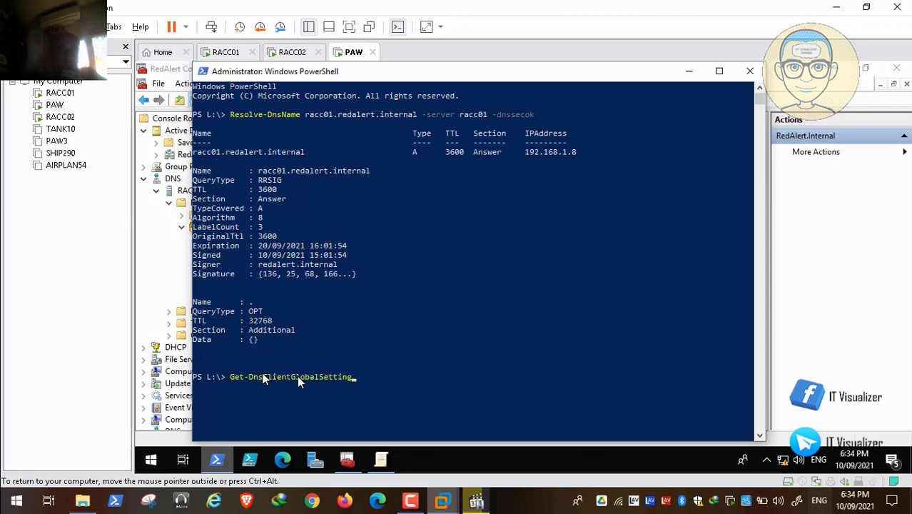
key("Tab")
key("Tab")
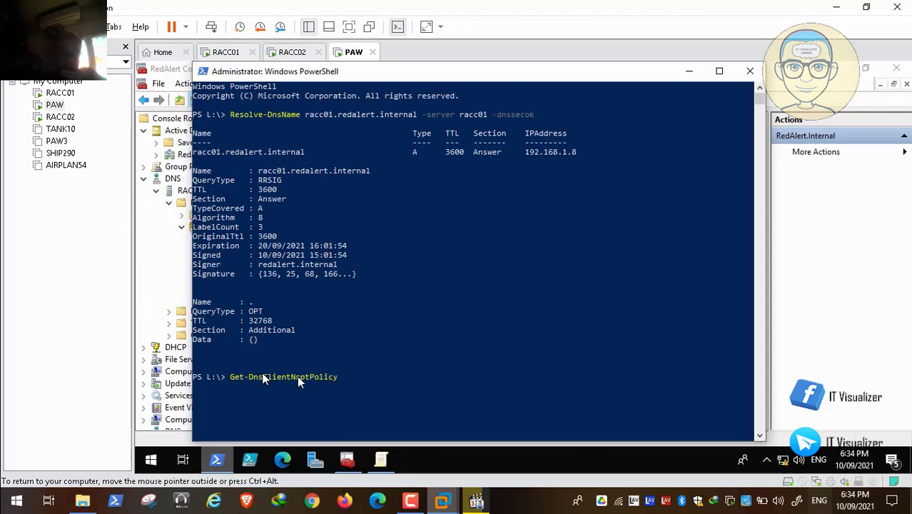
- Compare the prepared Get-DnsClientNrptPolicy command with the paused reference DNSSEC video, and run it in PowerShell
left_click(477, 503)
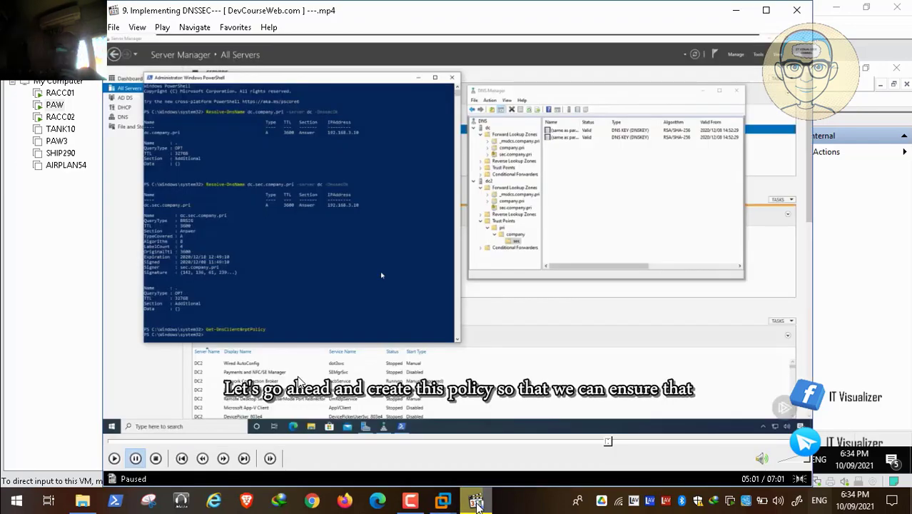
left_click(477, 502)
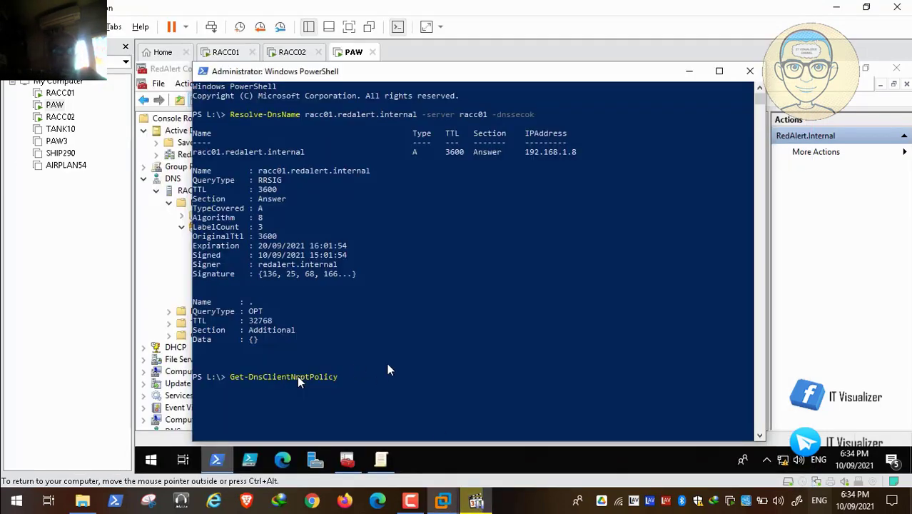
key("Return")
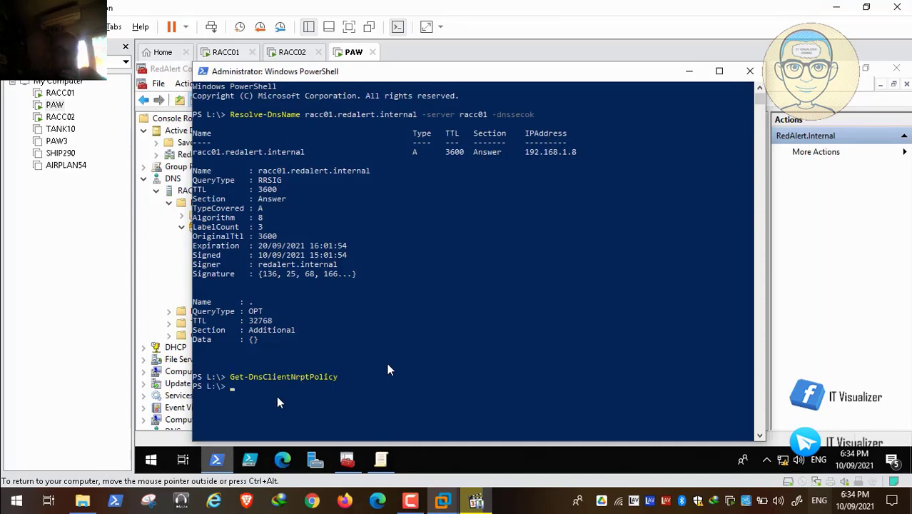
mouse_move(32, 485)
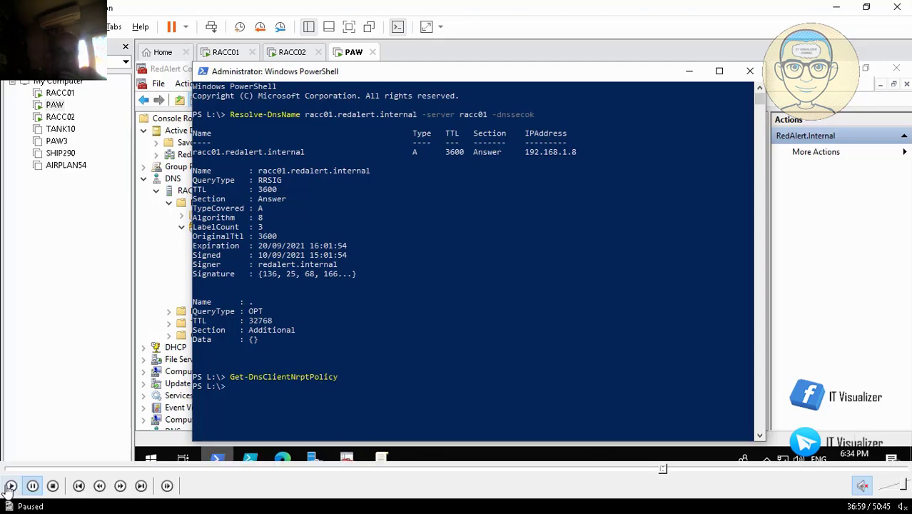
left_click(9, 488)
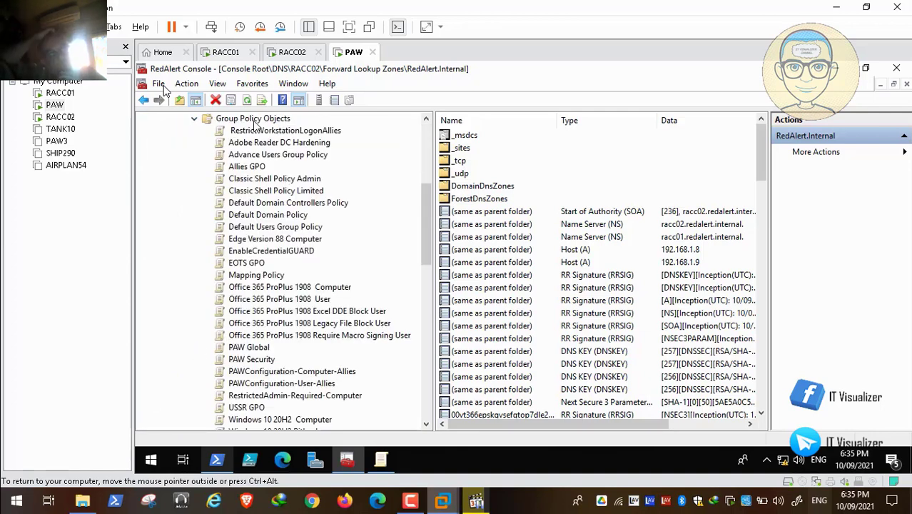
- Create a group policy object named DNSSEC Policy under Group Policy Objects, with no source starter GPO
left_click(254, 120)
right_click(255, 121)
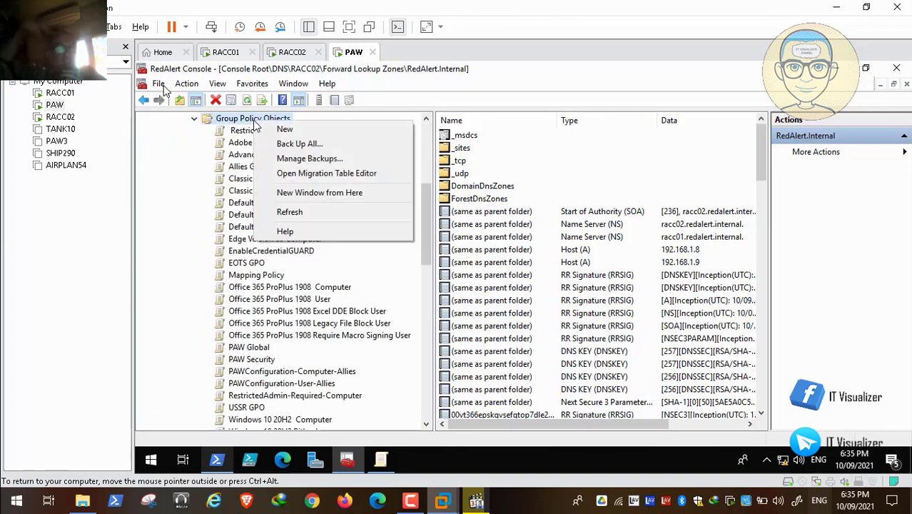
left_click(275, 128)
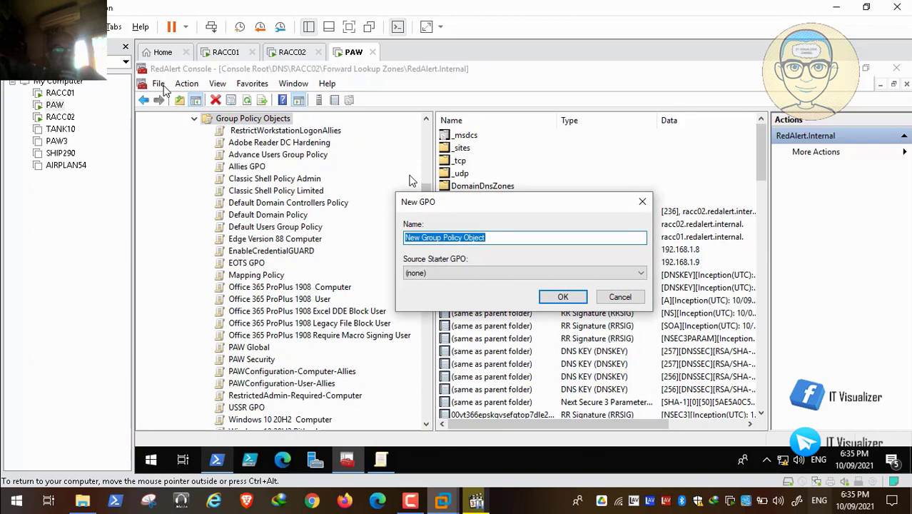
key("BackSpace")
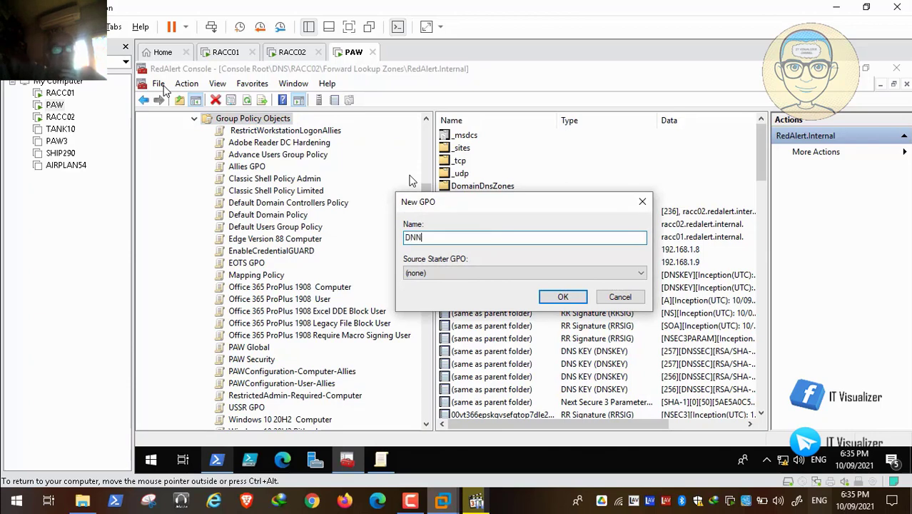
type("DNSSEC Policy")
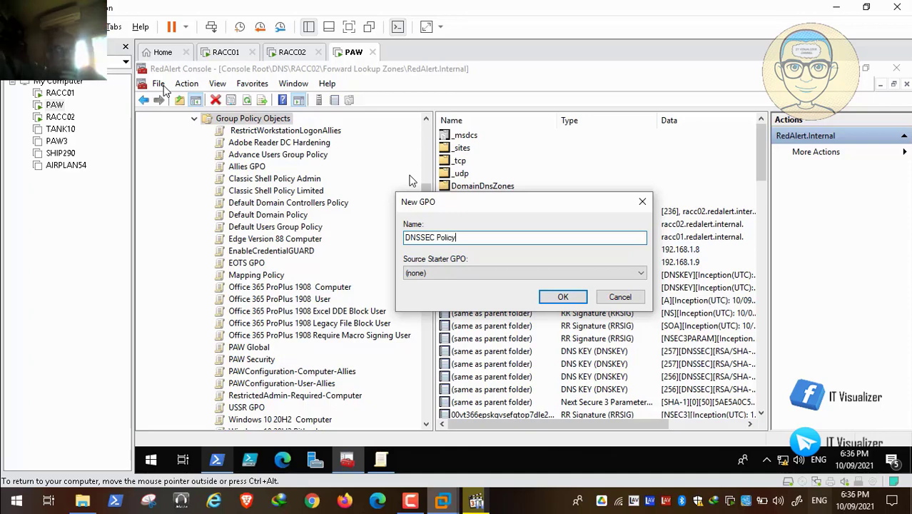
left_click(563, 297)
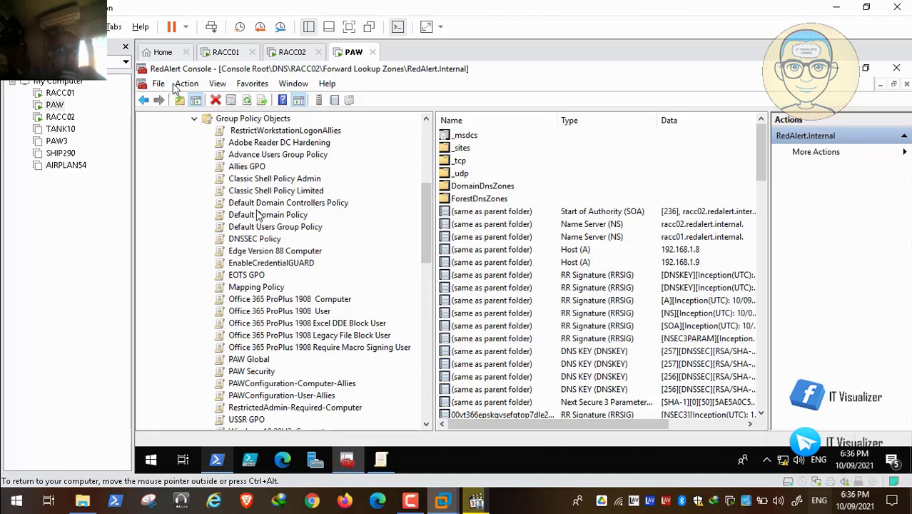
- Open DNSSEC Policy for editing and go to the suffix entry of Name Resolution Policy under the computer's Windows Settings
right_click(267, 241)
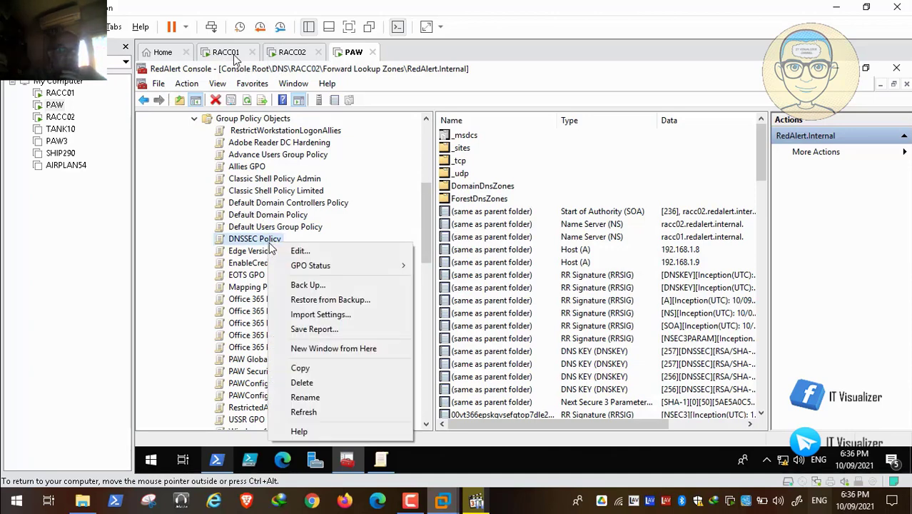
left_click(384, 250)
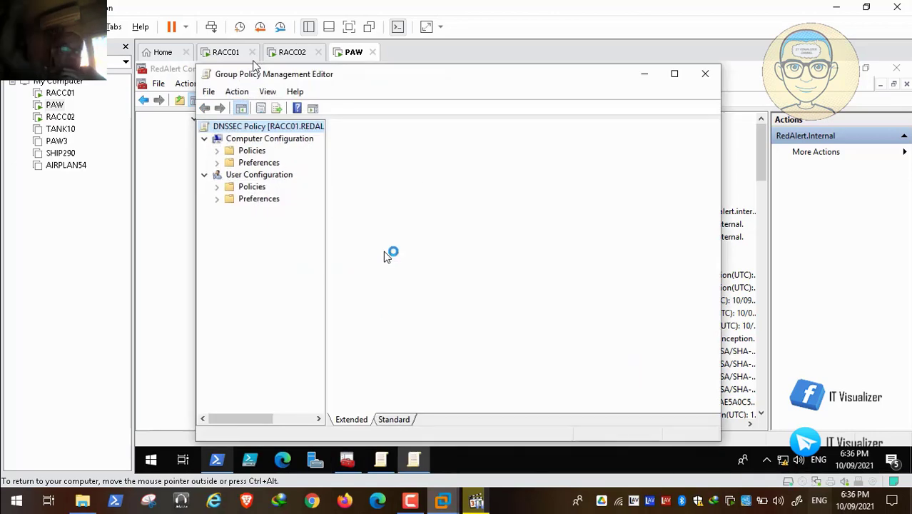
left_click(218, 152)
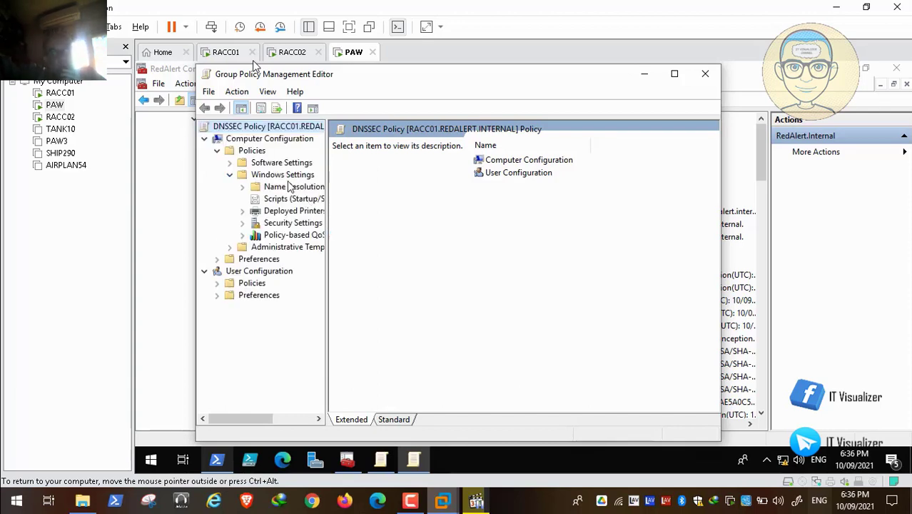
left_click(289, 186)
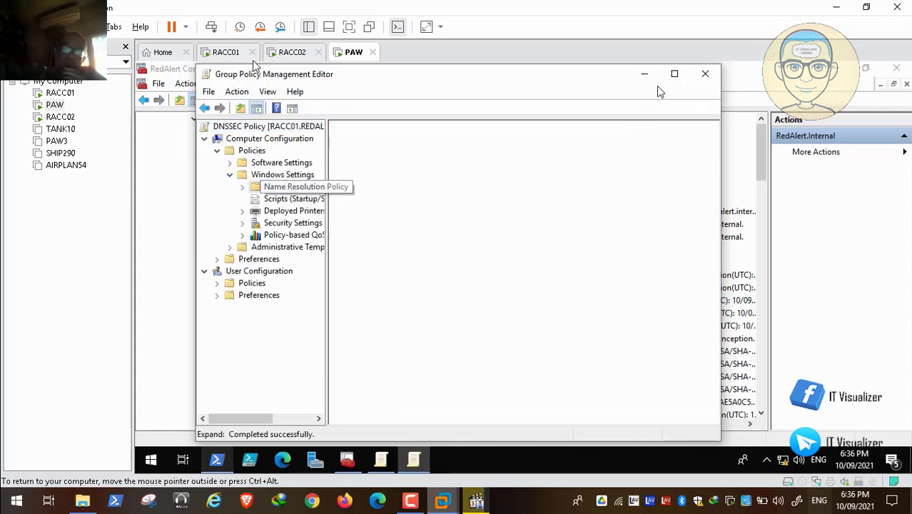
left_click(675, 74)
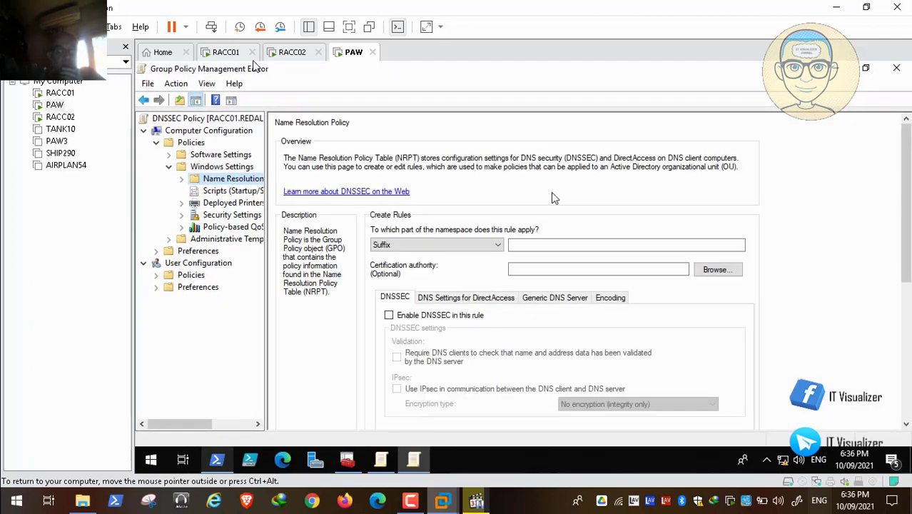
left_click(537, 244)
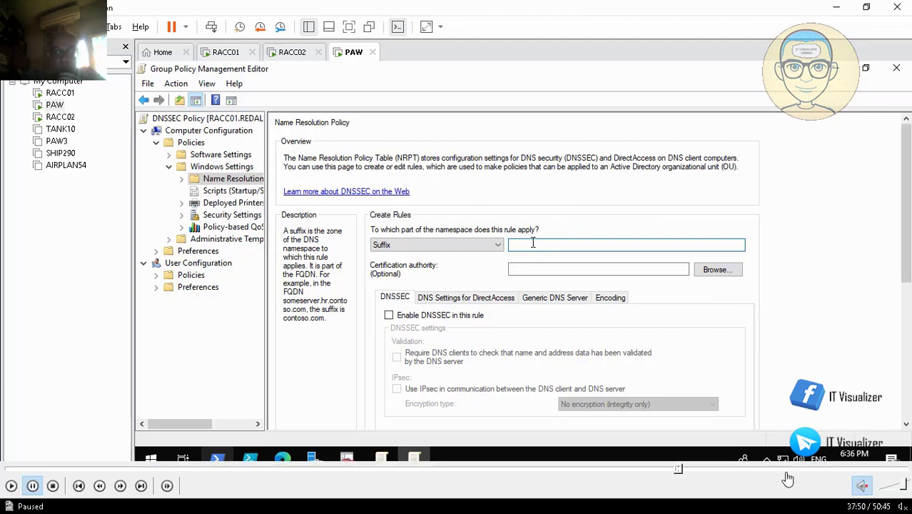
left_click(785, 469)
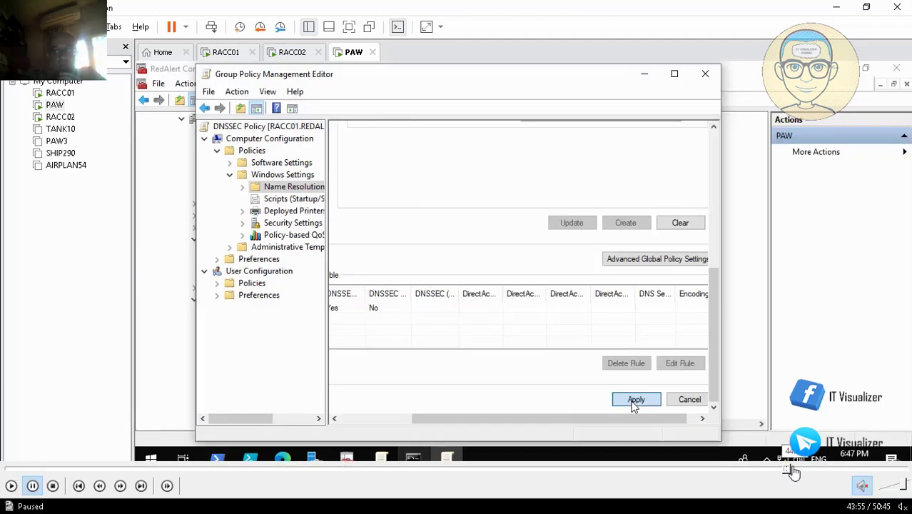
left_click(784, 469)
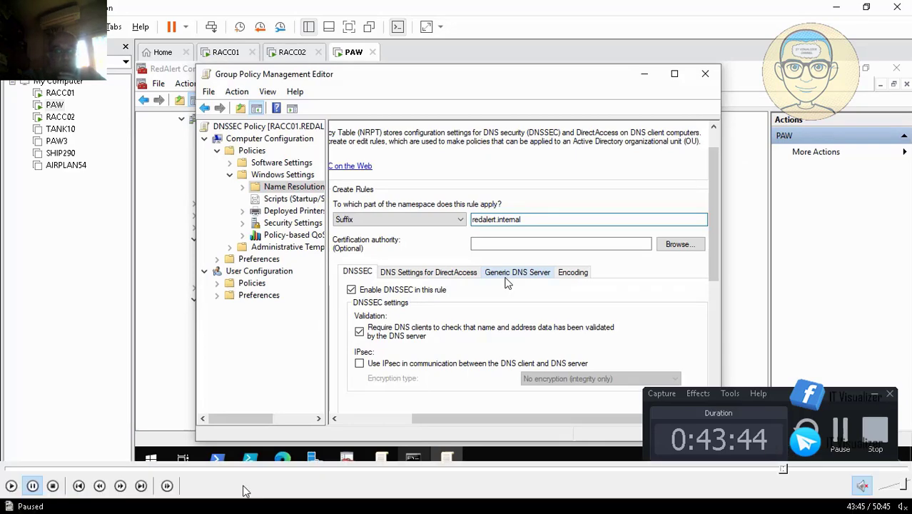
left_click(10, 486)
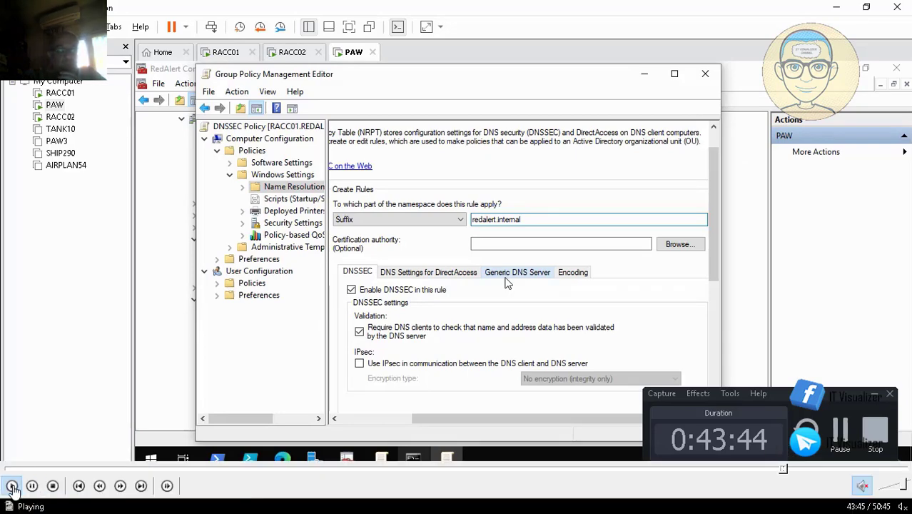
double_click(381, 212)
double_click(416, 220)
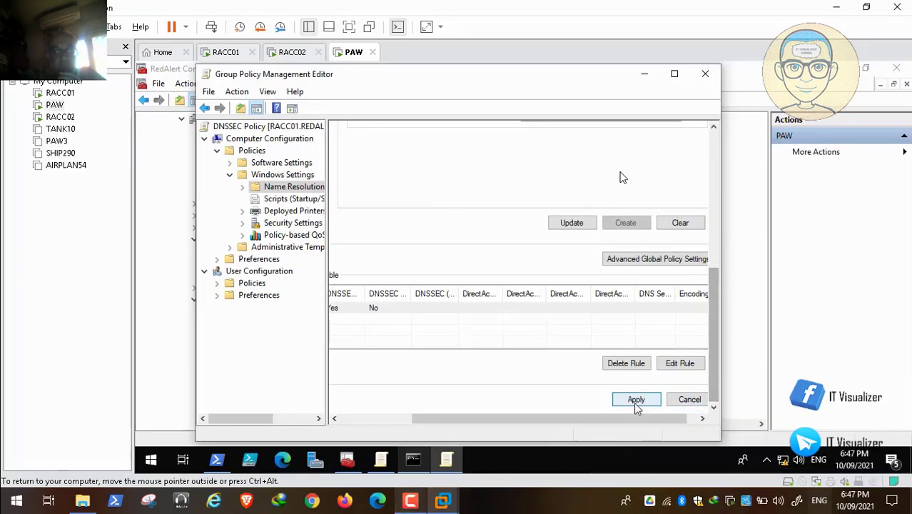
mouse_move(790, 478)
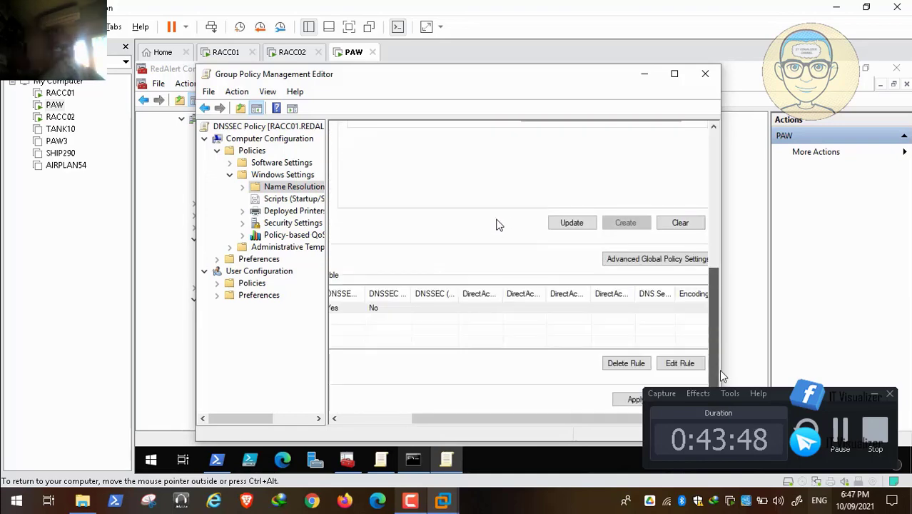
left_click(877, 394)
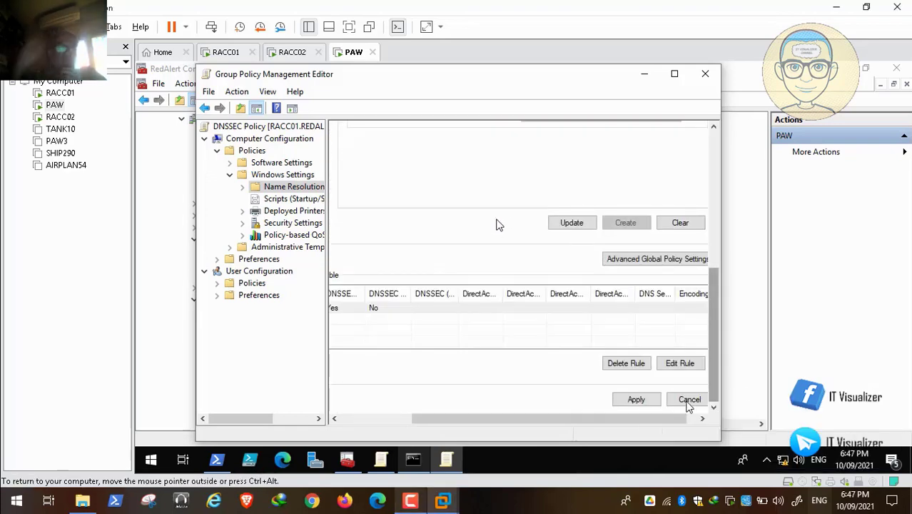
- Update the redalert.internal rule in the Name Resolution Policy and apply the policy
left_click(571, 227)
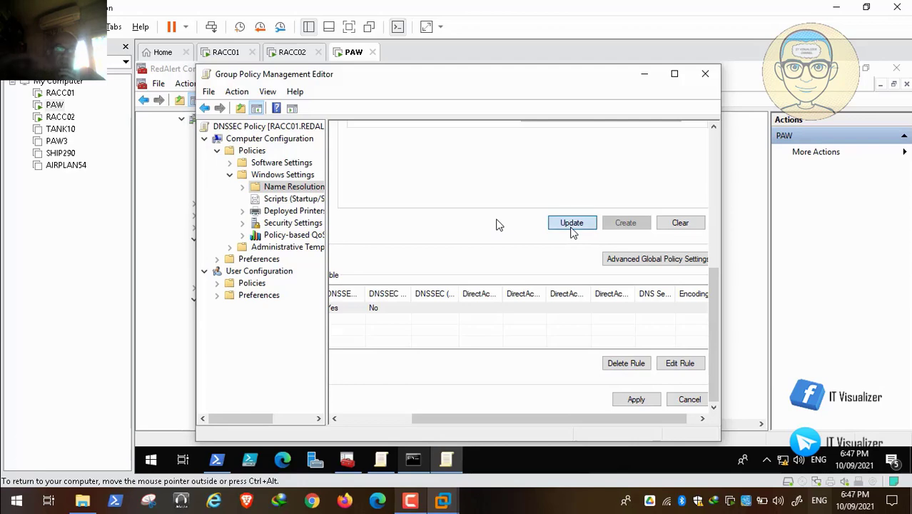
left_click(634, 401)
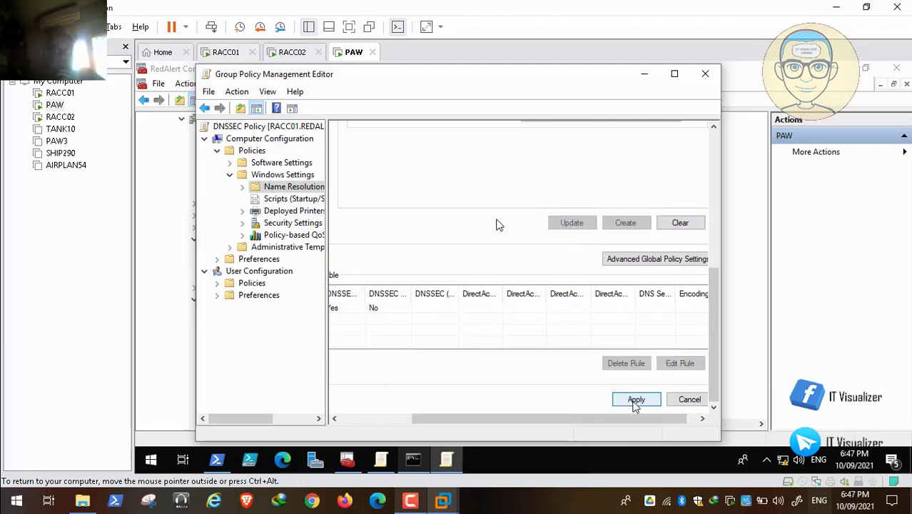
- Open the rule in the Name Resolution Policy Table for editing and review its suffix and DNSSEC settings
left_click_drag(715, 373, 673, 422)
left_click(374, 314)
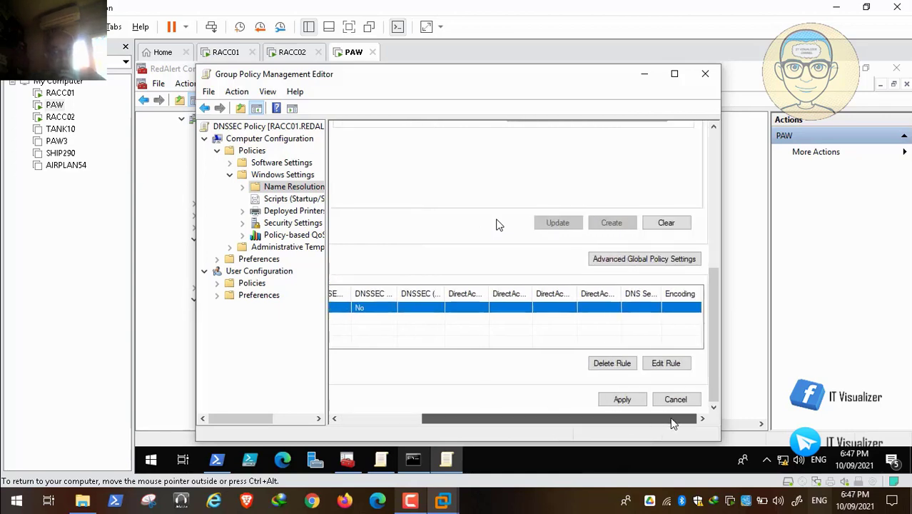
left_click(663, 364)
left_click_drag(713, 373, 719, 407)
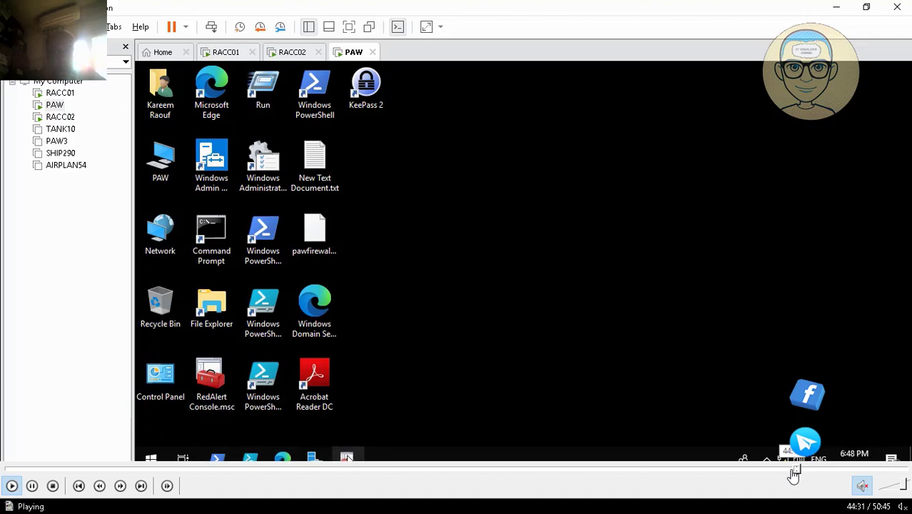
left_click(792, 469)
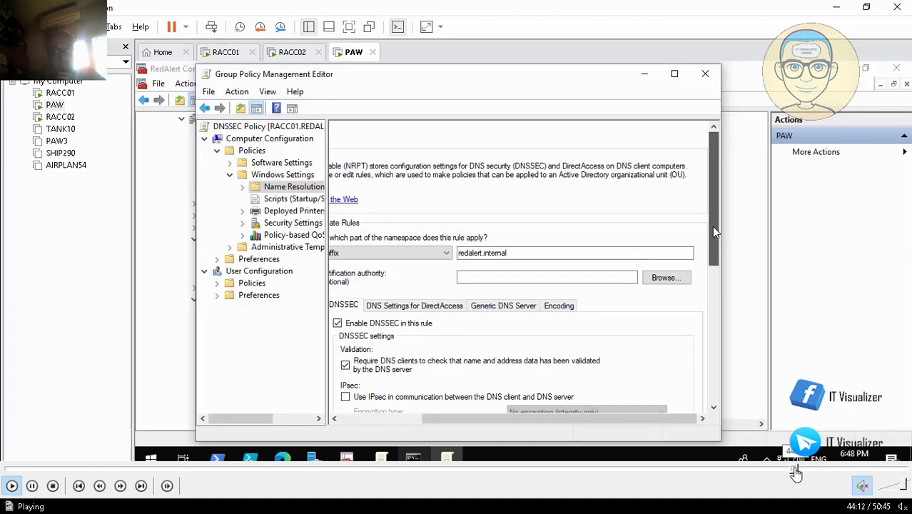
- Close the command prompt and list the client's name resolution policy in PowerShell with Get-DnsClientNrptPolicy
left_click(794, 469)
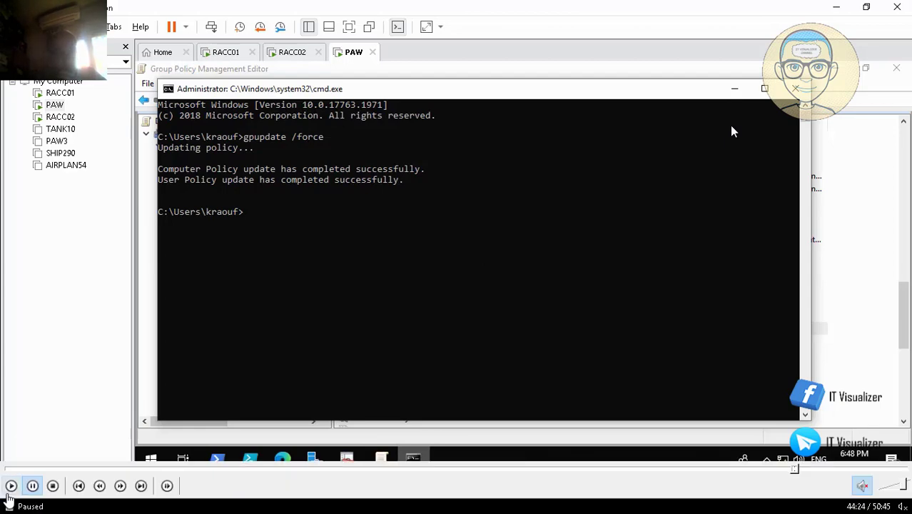
left_click(795, 88)
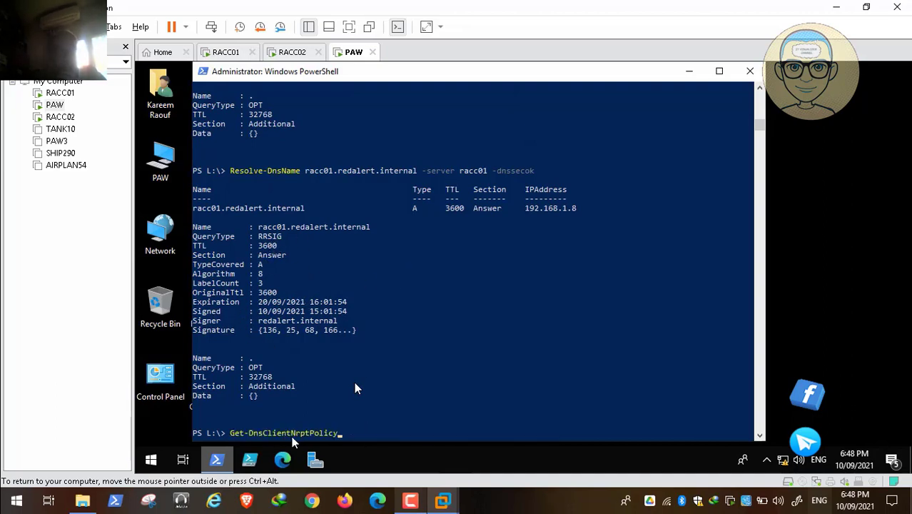
mouse_move(43, 501)
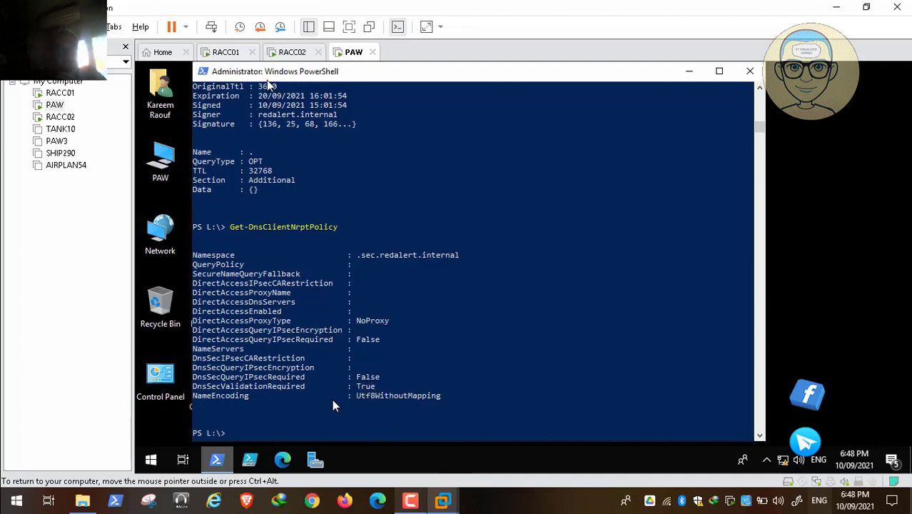
mouse_move(2, 504)
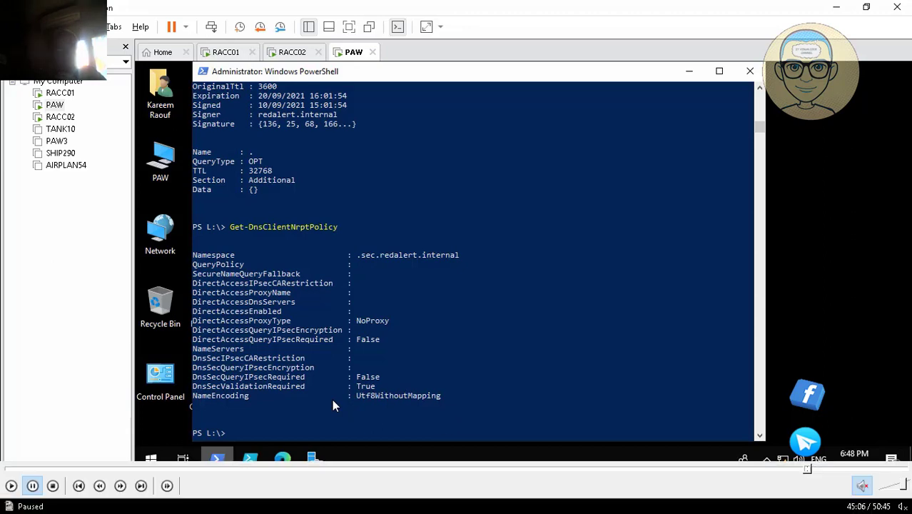
left_click(11, 485)
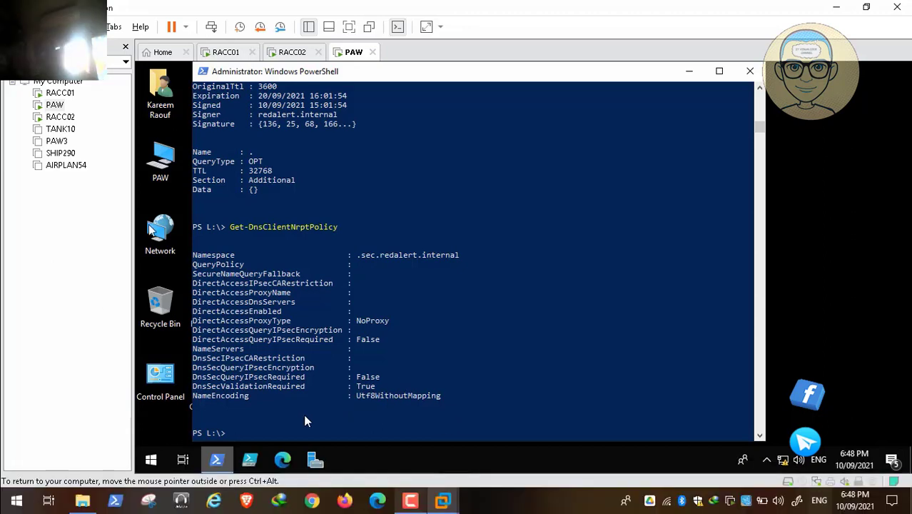
- Force a group policy refresh with gpupdate /force and list the client's name resolution policy again with Get-DnsClientNrptPolicy
type("gpupdate")
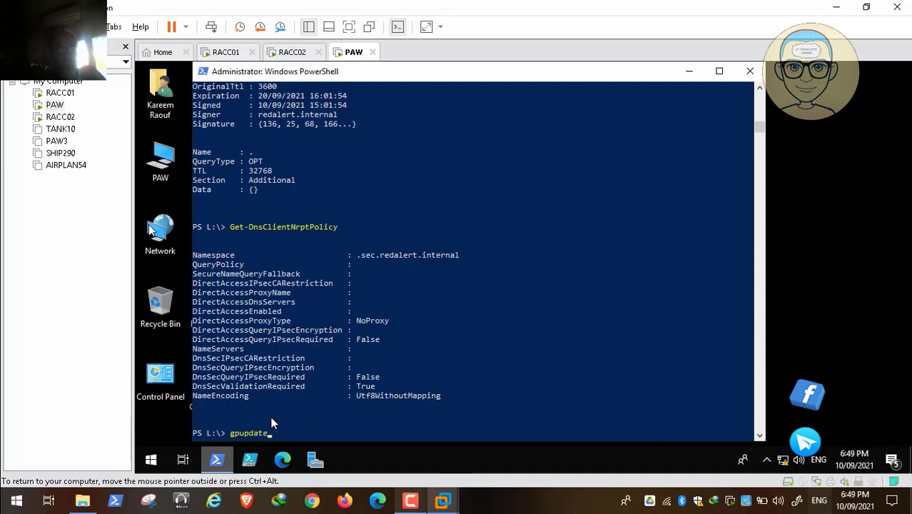
type(" /force")
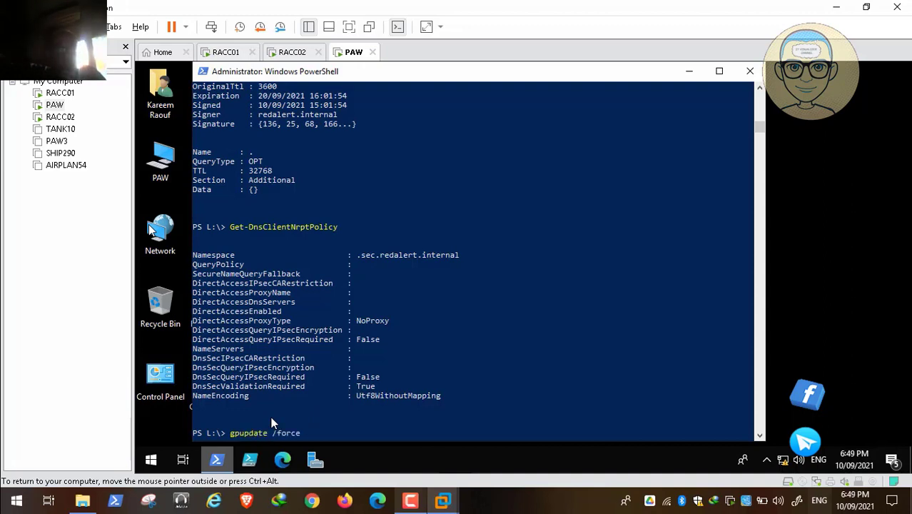
key("Return")
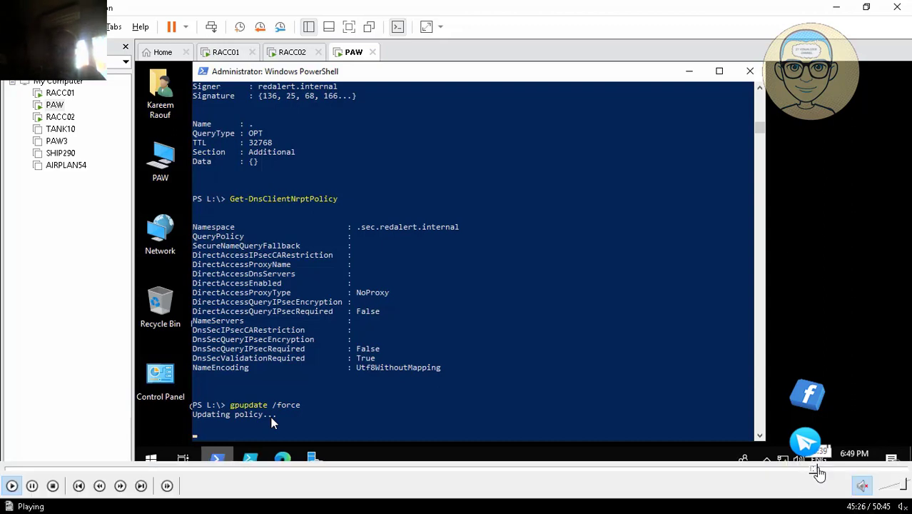
left_click(820, 472)
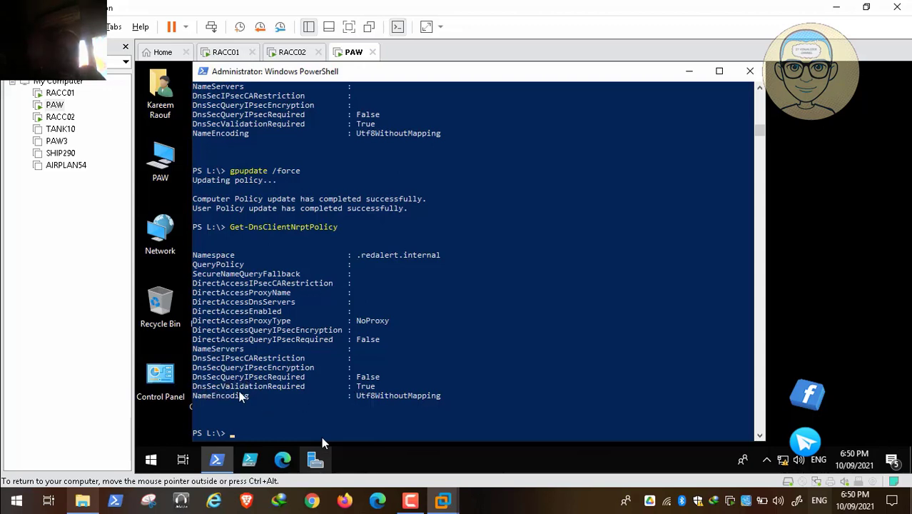
- Query racc01.redalert.internal against server racc01 with Resolve-DnsName and the -dnssecok option
mouse_move(78, 509)
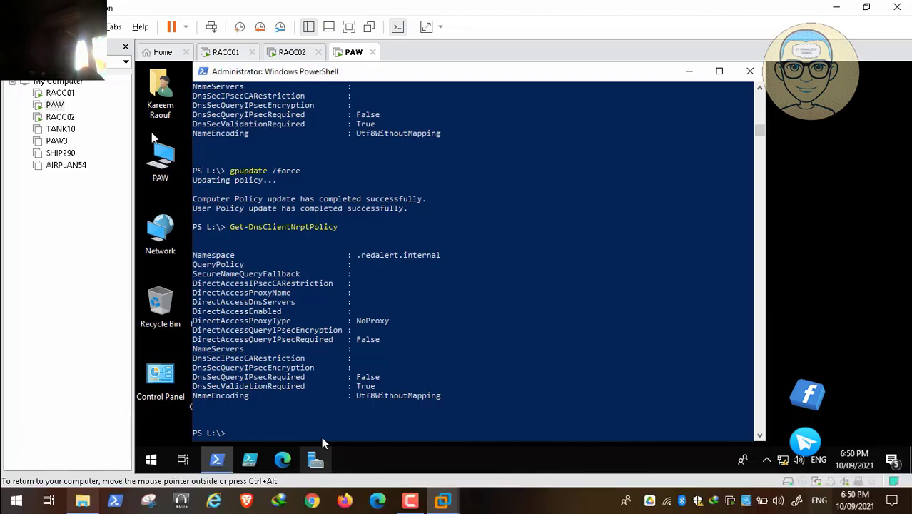
key("Up")
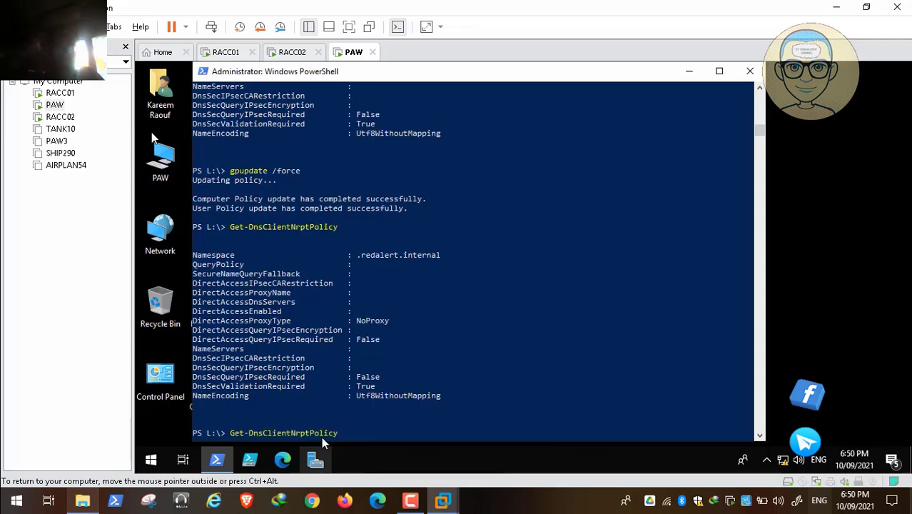
key("Up")
key("Up")
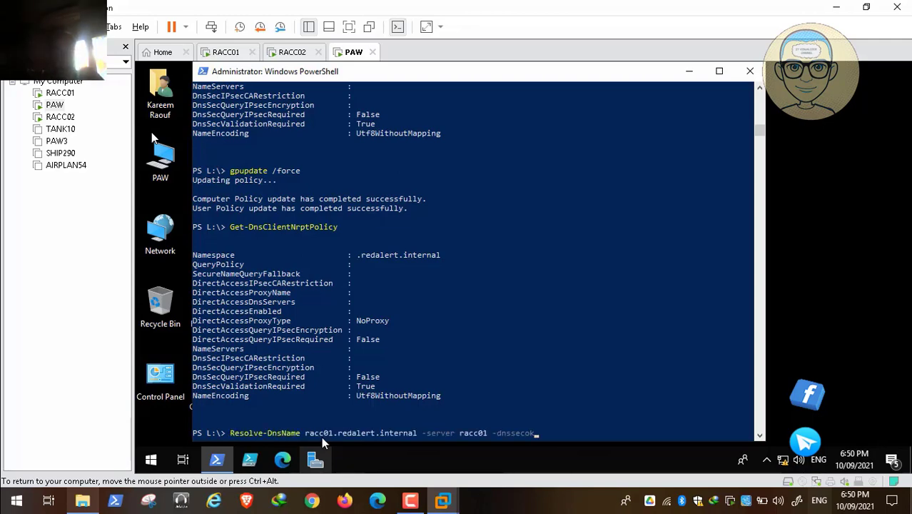
key("Return")
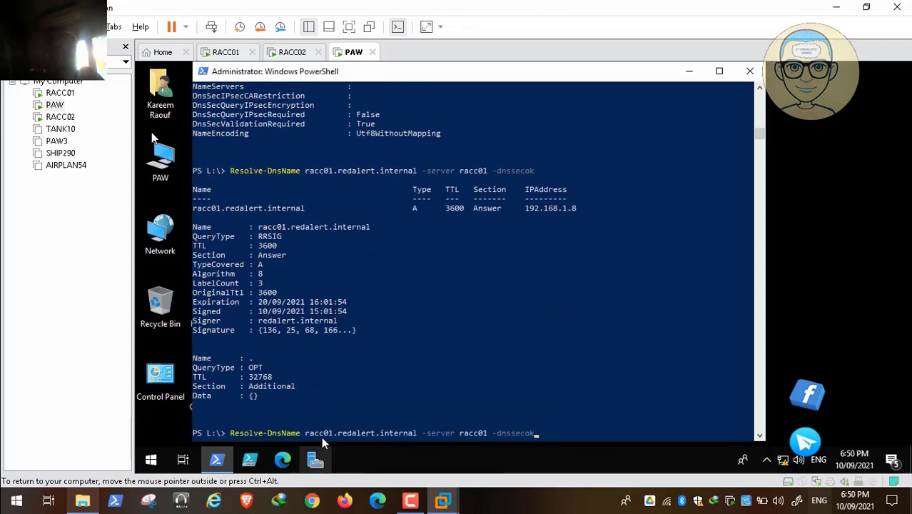
- Query racc02.redalert.internal against server racc02 with Resolve-DnsName and the -dnssecok option
key("Up")
key("Up")
key("Up")
key("Up")
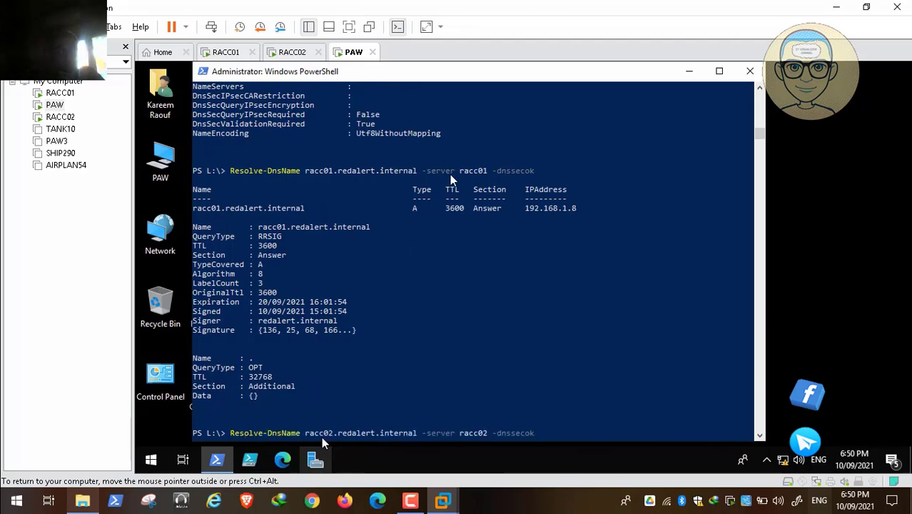
key("Return")
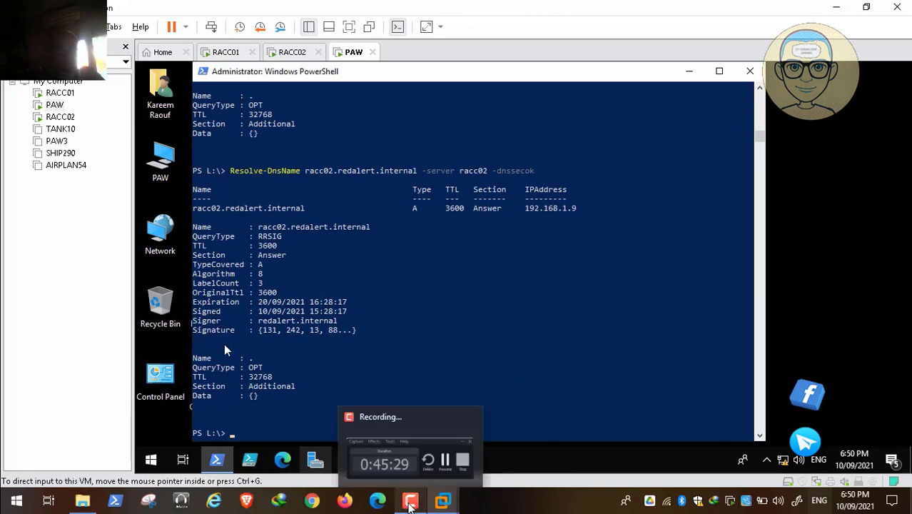
left_click(411, 500)
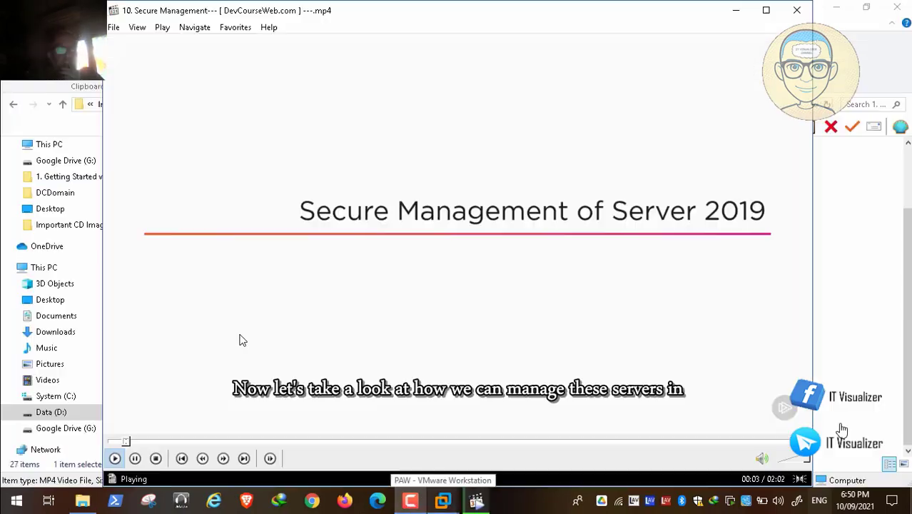
left_click(437, 500)
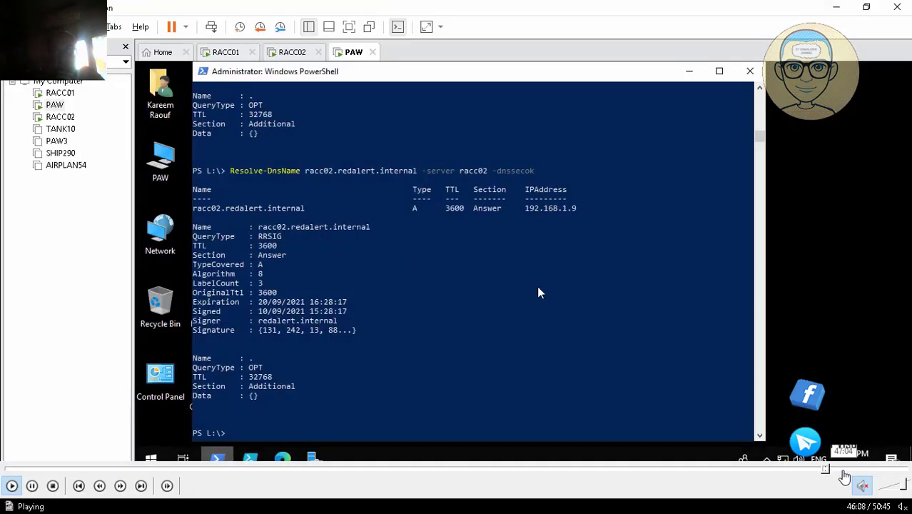
left_click(843, 471)
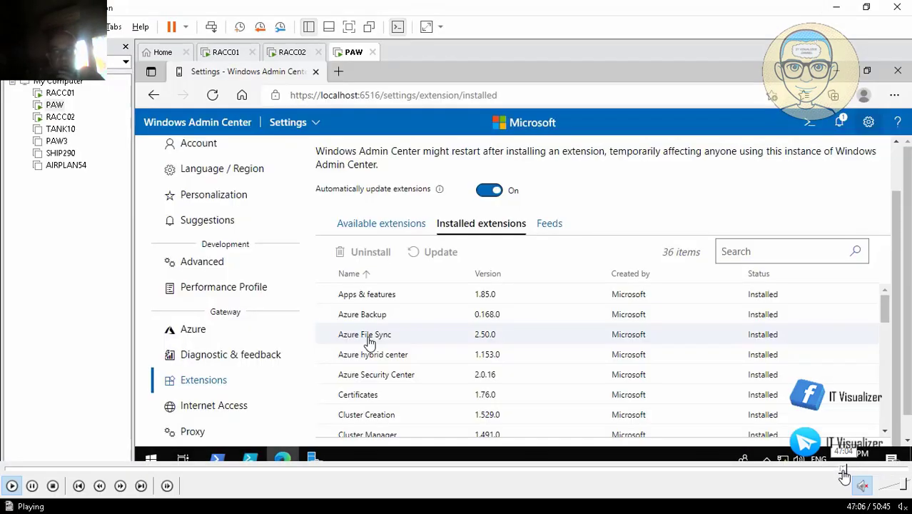
left_click(884, 470)
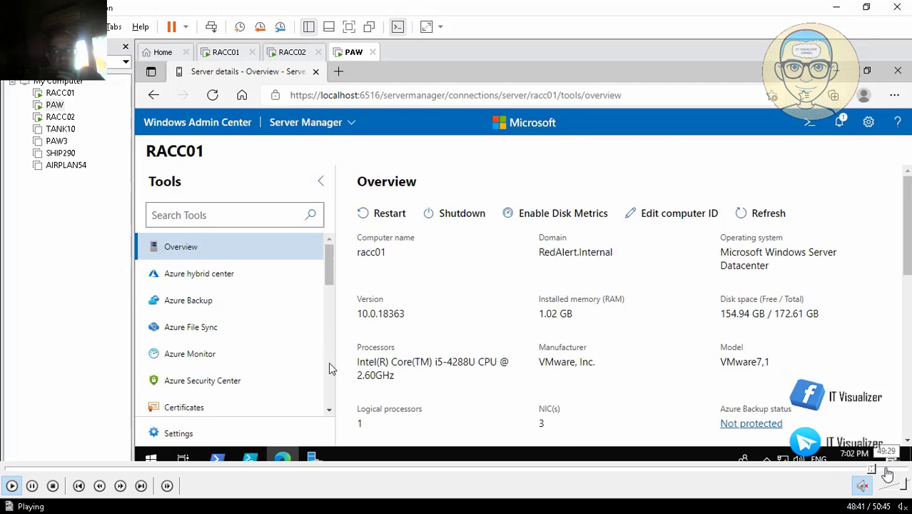
left_click(886, 469)
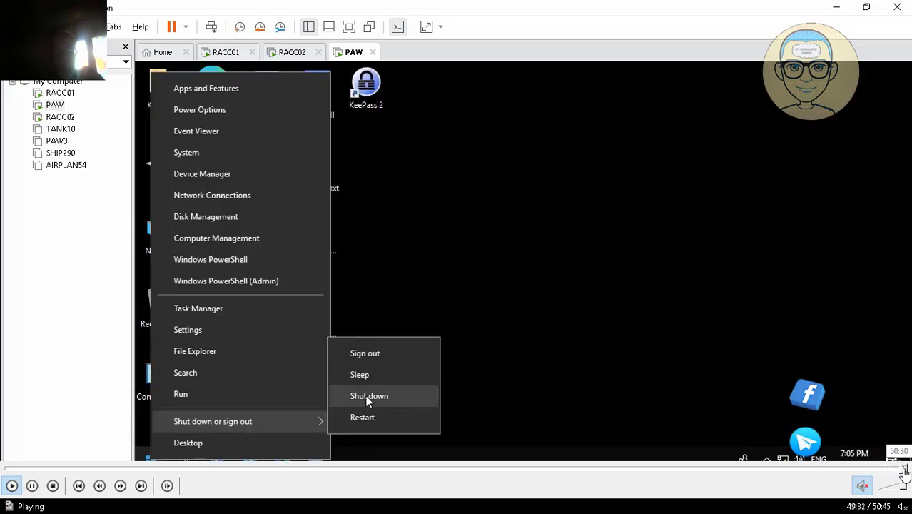
left_click(905, 472)
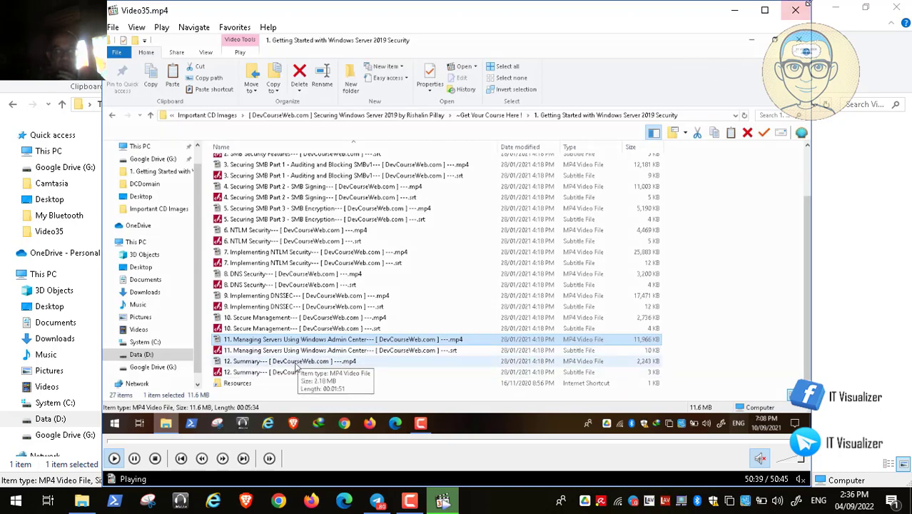
- Close the Video35.mp4 playback and the Video35 folder window, and bring up the screen recorder
left_click(804, 12)
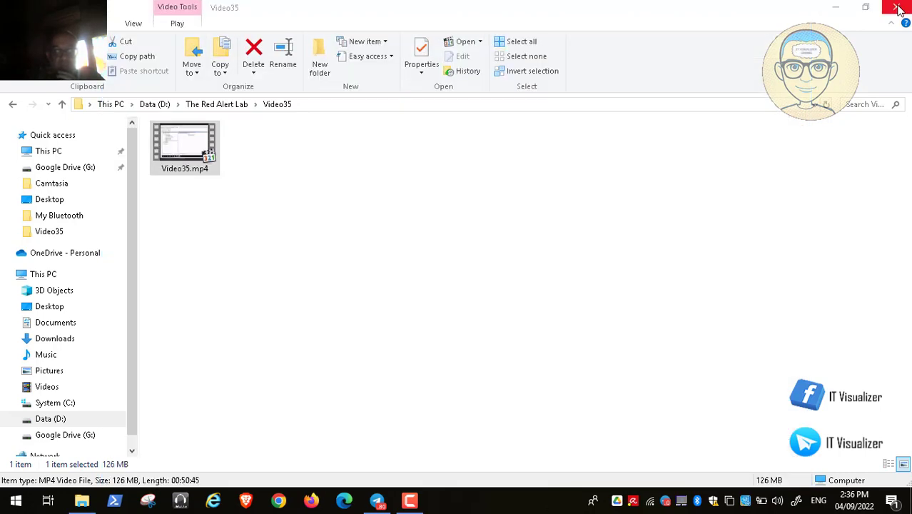
left_click(900, 8)
left_click(409, 500)
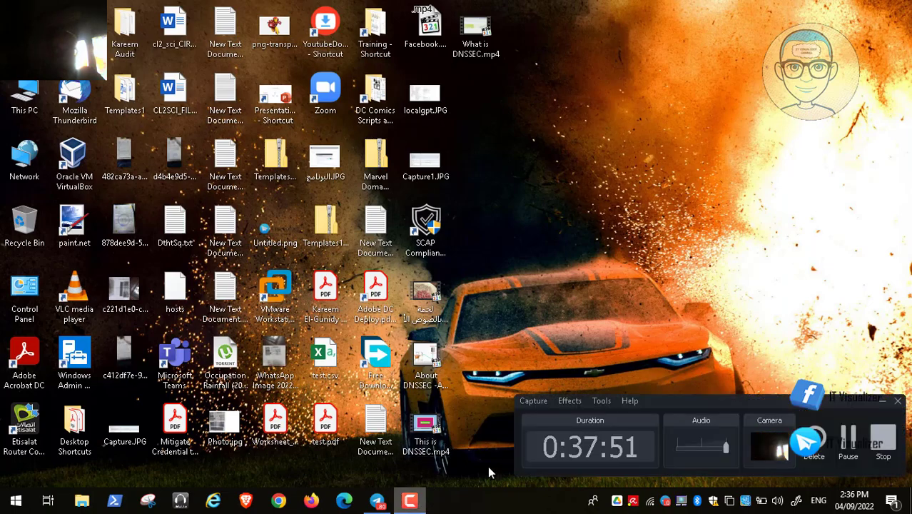